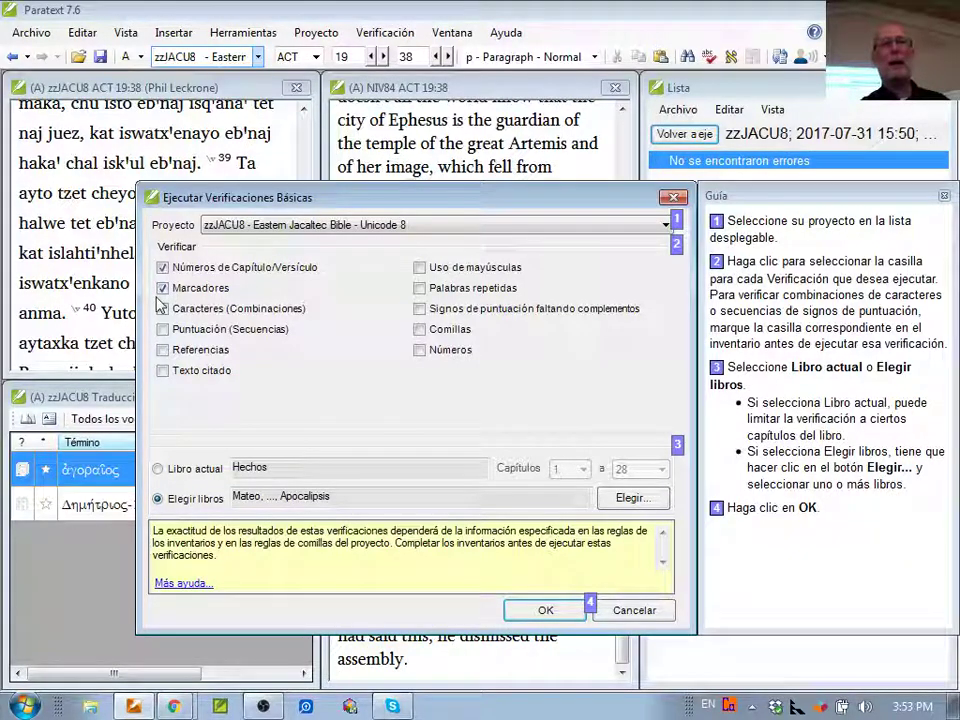
Step: Run the chapter/verse number and marker checks on the books from Mateo to Apocalipsis
{"action": "left_click", "coordinate": [524, 616]}
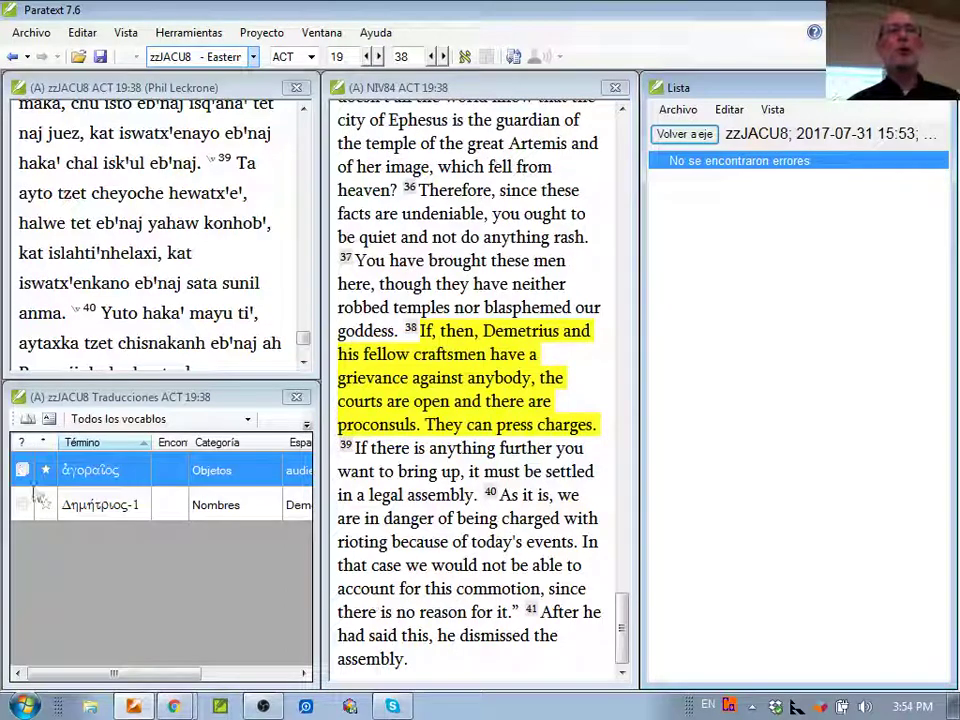
Step: Change the verse 39 marker in Acts 19 of zzJACU8 to \vx and rerun the basic checks
{"action": "left_click", "coordinate": [214, 162]}
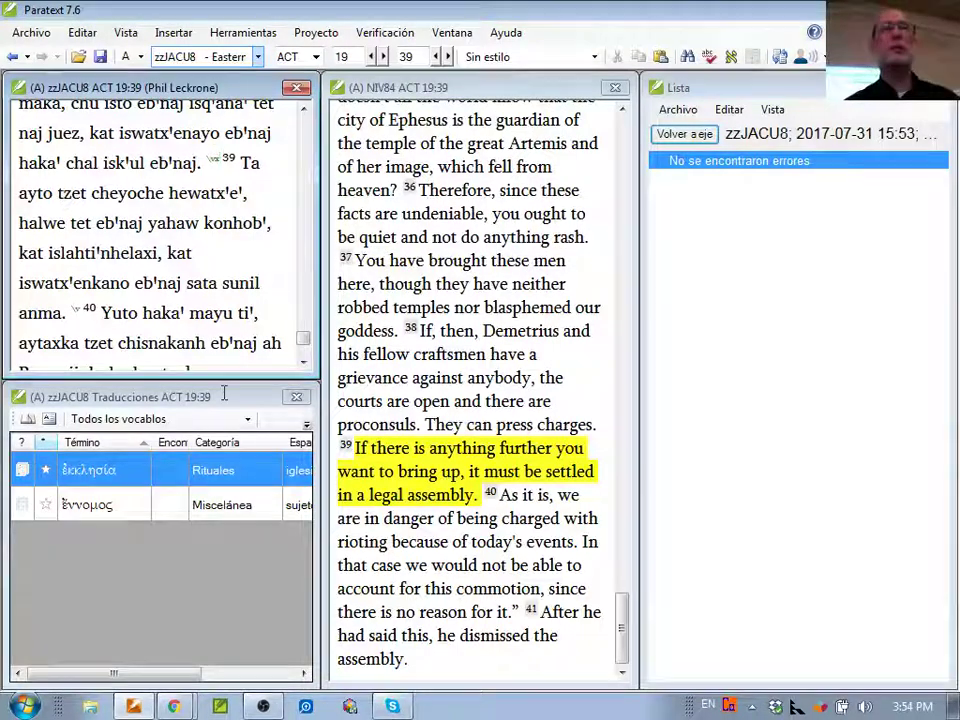
{"action": "key", "text": "Left"}
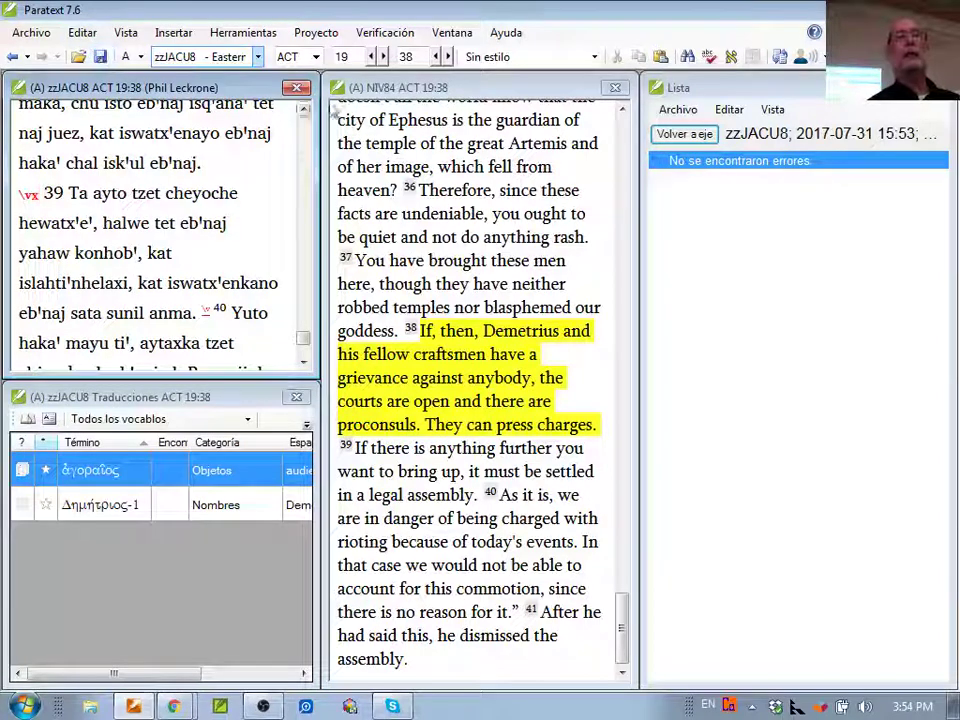
{"action": "left_click", "coordinate": [698, 136]}
{"action": "left_click", "coordinate": [699, 137]}
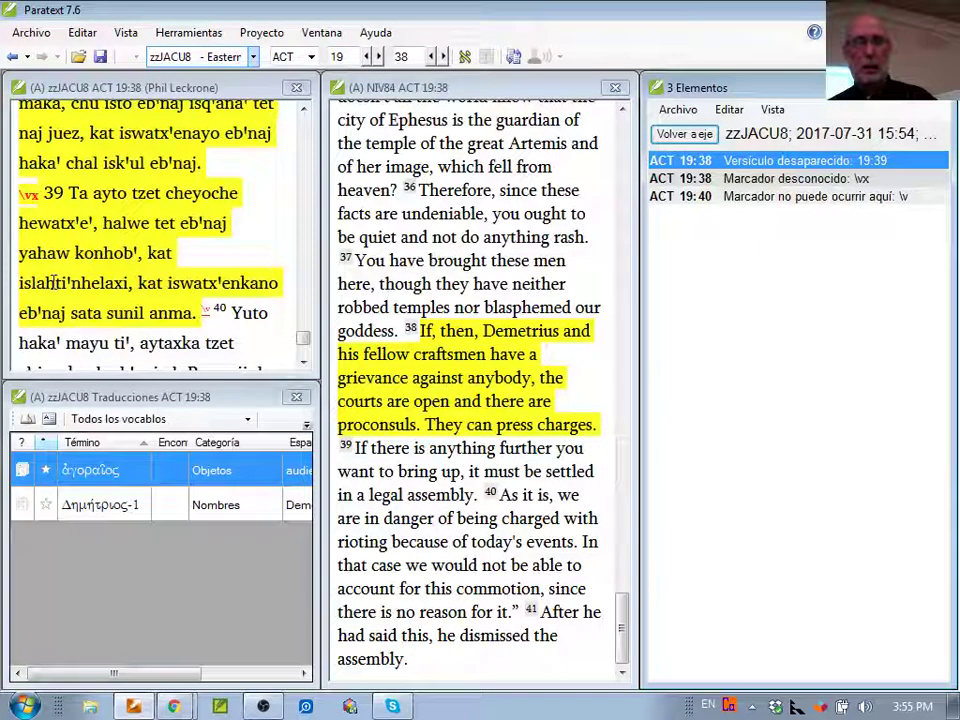
Step: Switch to Google Drive in Chrome and open the USFM 2.2 en Español PDF from the Recursos en español folder
{"action": "key", "text": "alt+Tab"}
{"action": "key", "text": "Tab"}
{"action": "key", "text": "Tab"}
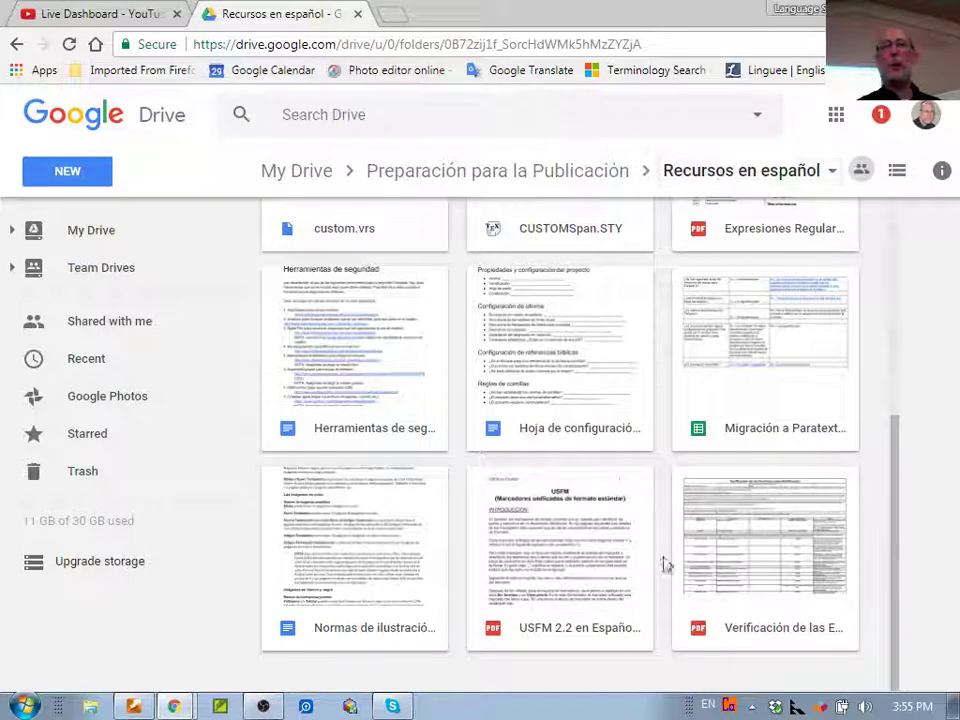
{"action": "left_click", "coordinate": [547, 566]}
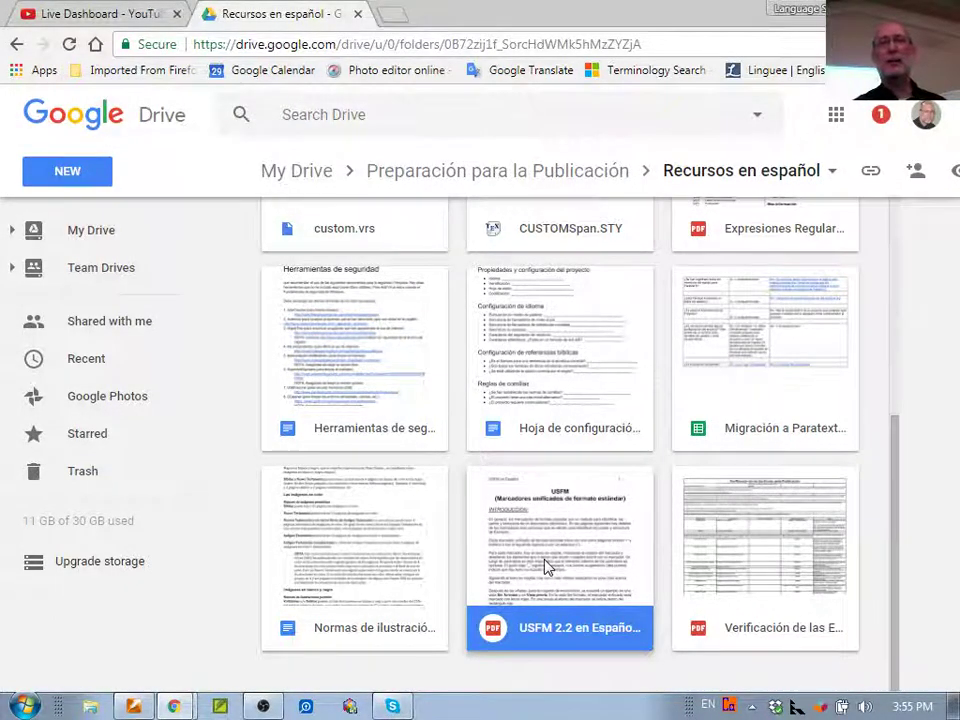
{"action": "double_click", "coordinate": [547, 566]}
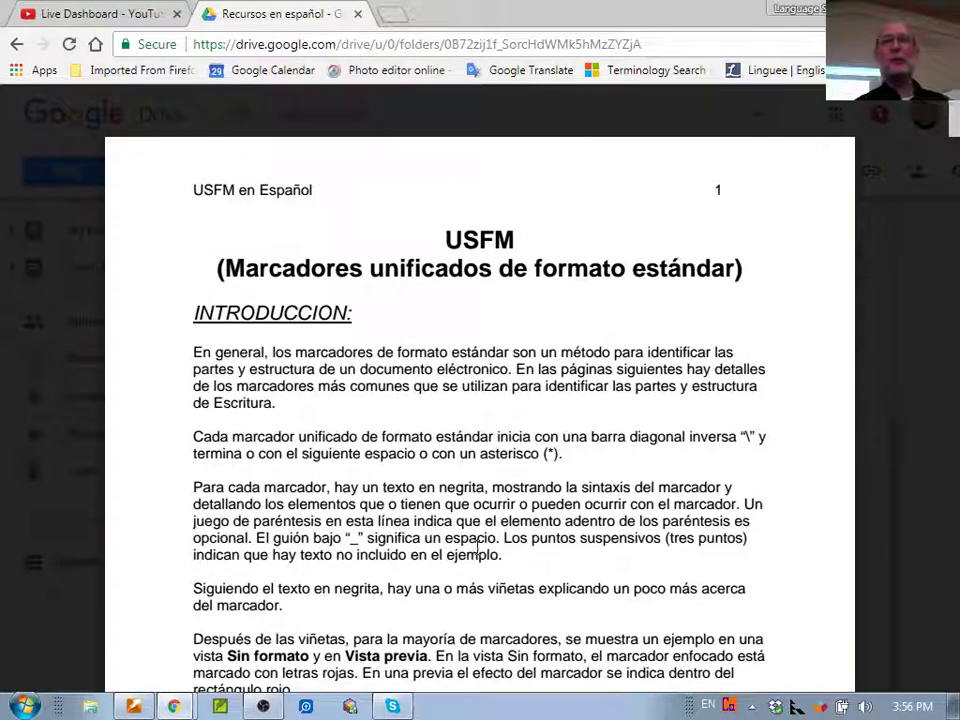
Step: Read through the USFM guide's introduction and its entries for the \id and \h markers
{"action": "scroll", "coordinate": [494, 604], "scroll_direction": "down", "scroll_amount": 1}
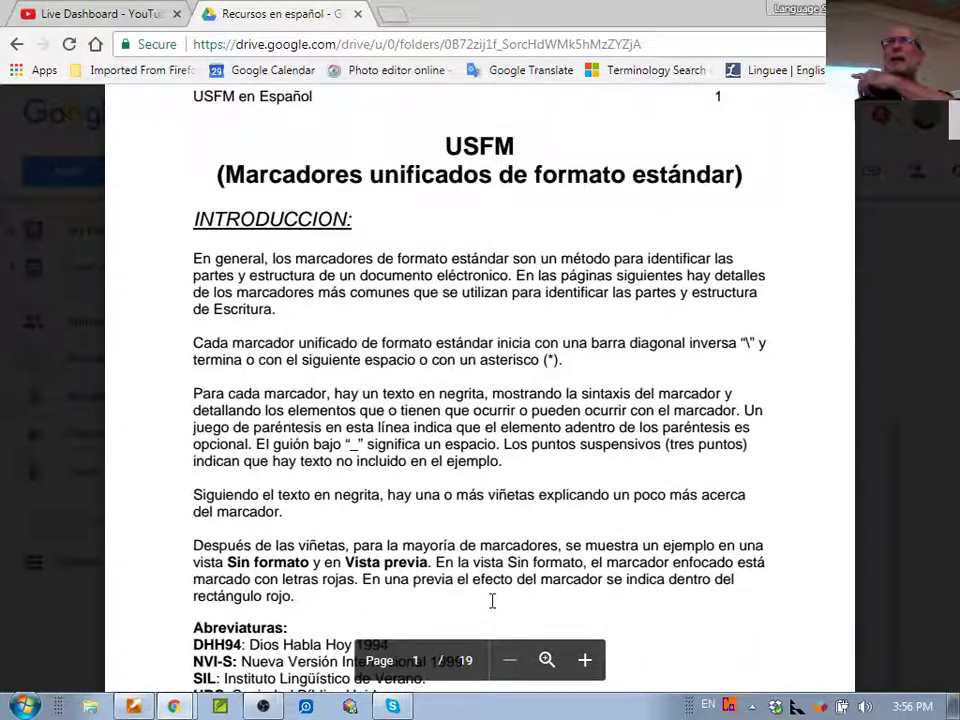
{"action": "scroll", "coordinate": [492, 600], "scroll_direction": "down", "scroll_amount": 2}
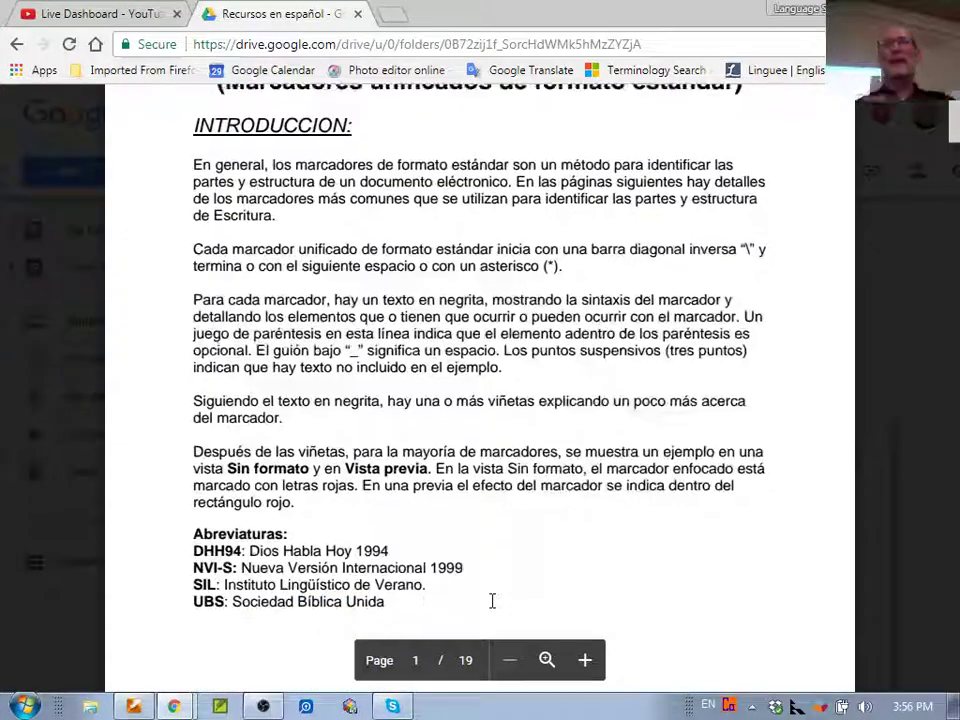
{"action": "scroll", "coordinate": [490, 600], "scroll_direction": "down", "scroll_amount": 6}
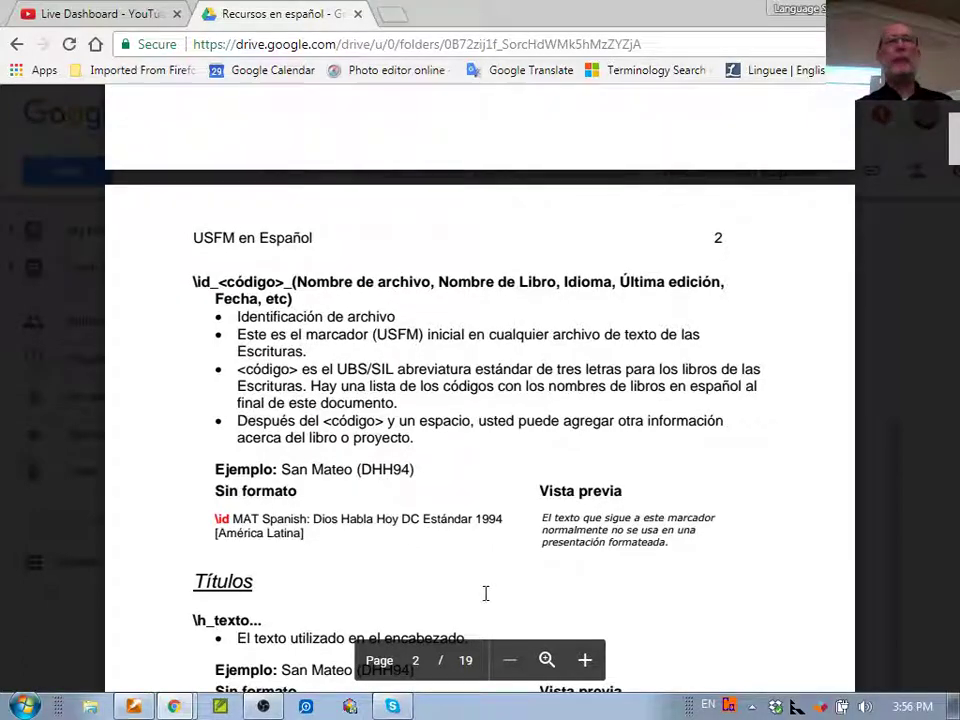
{"action": "scroll", "coordinate": [478, 590], "scroll_direction": "up", "scroll_amount": 1}
{"action": "scroll", "coordinate": [476, 589], "scroll_direction": "down", "scroll_amount": 1}
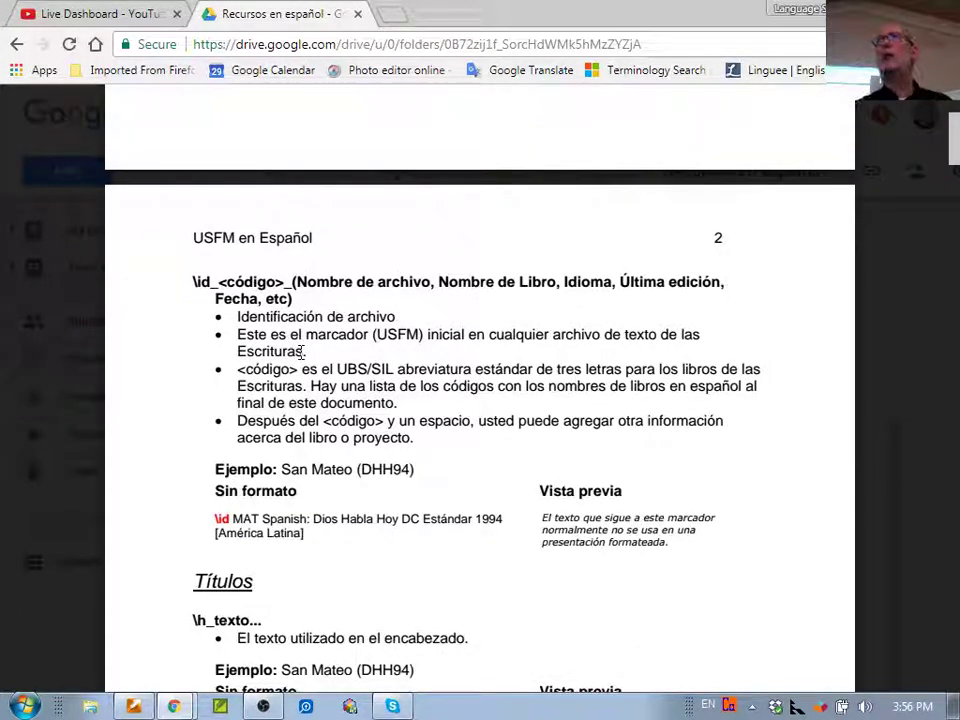
{"action": "scroll", "coordinate": [301, 351], "scroll_direction": "down", "scroll_amount": 3}
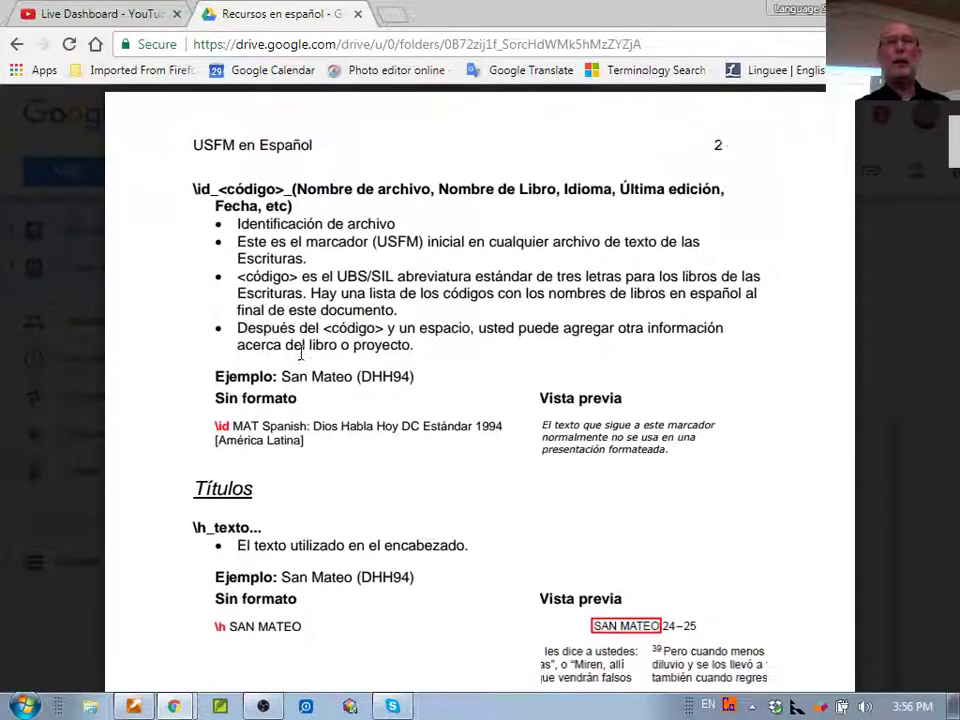
{"action": "scroll", "coordinate": [301, 352], "scroll_direction": "down", "scroll_amount": 2}
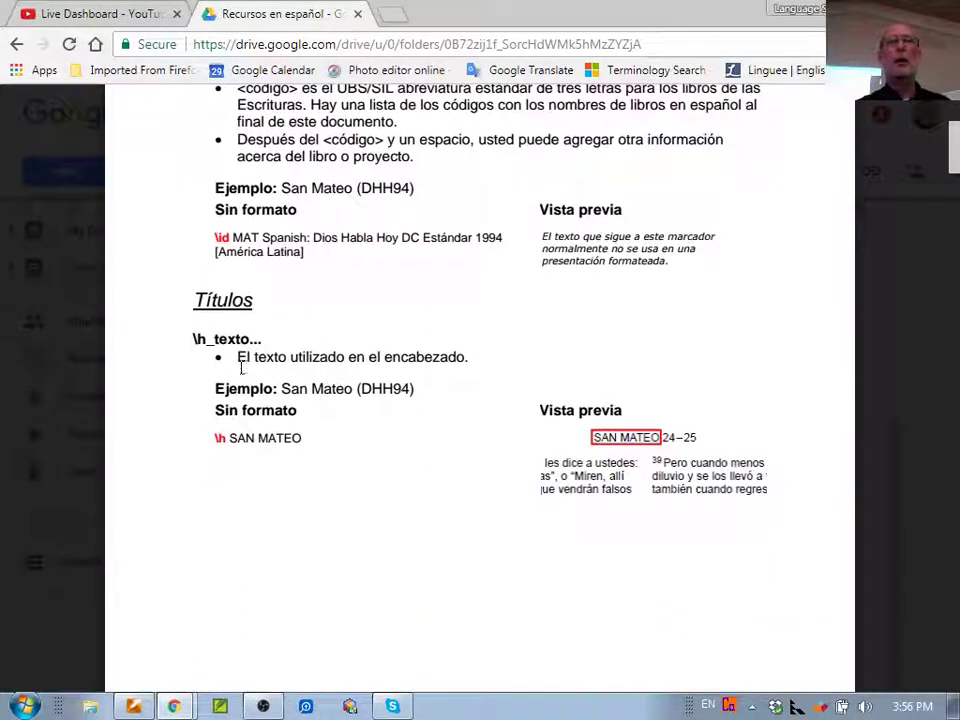
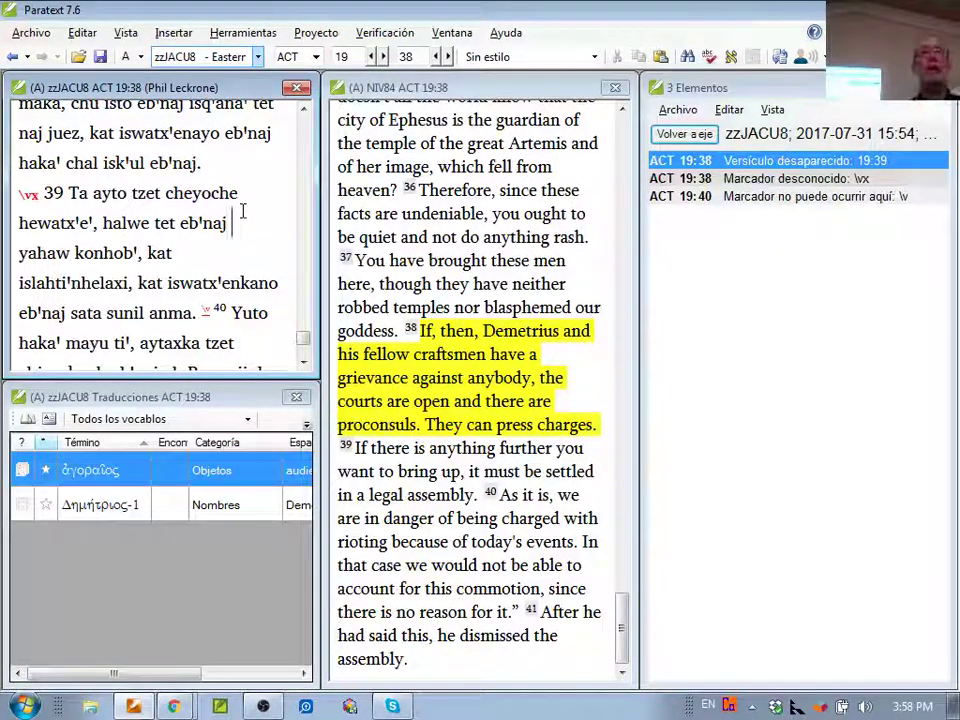
Step: Correct the verse 39 marker in Acts 19 from \vx to \v and save the project
{"action": "left_click", "coordinate": [30, 193]}
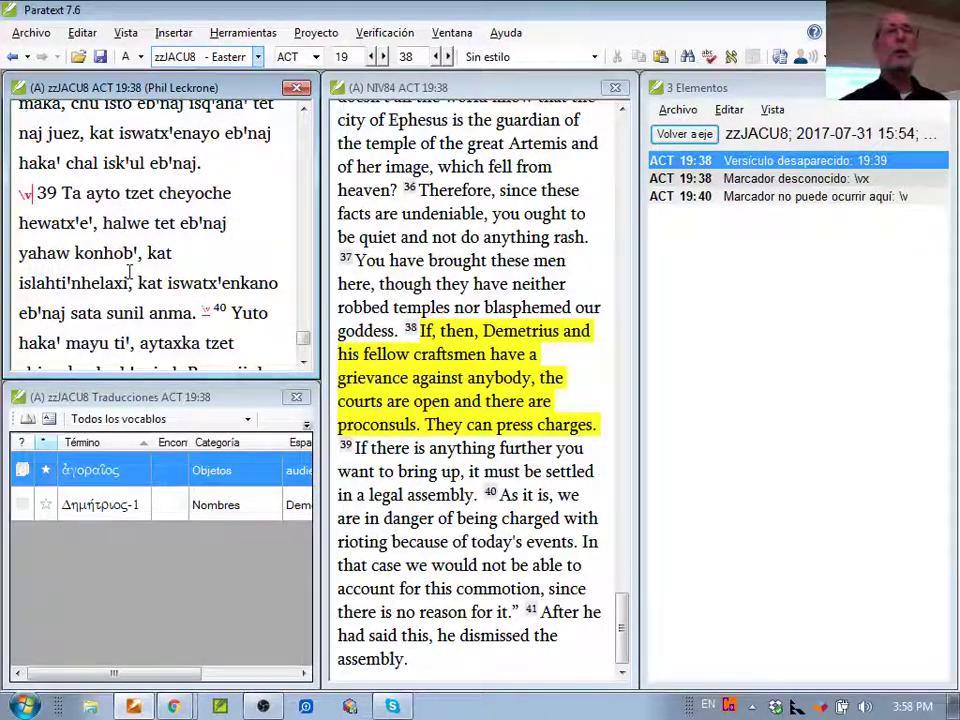
{"action": "key", "text": "Delete"}
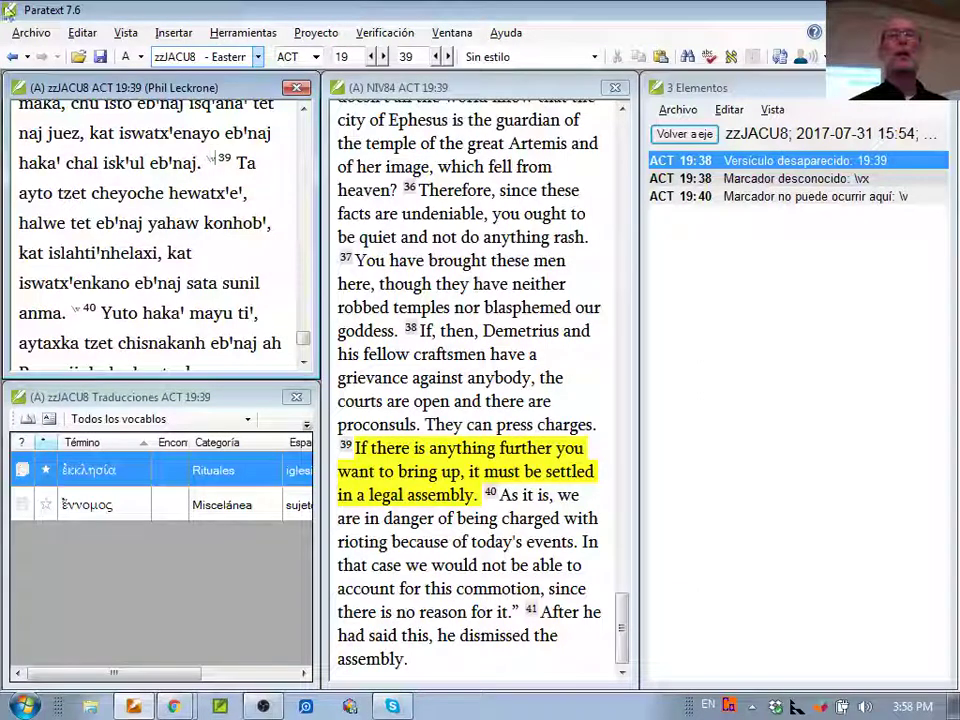
{"action": "left_click", "coordinate": [101, 57]}
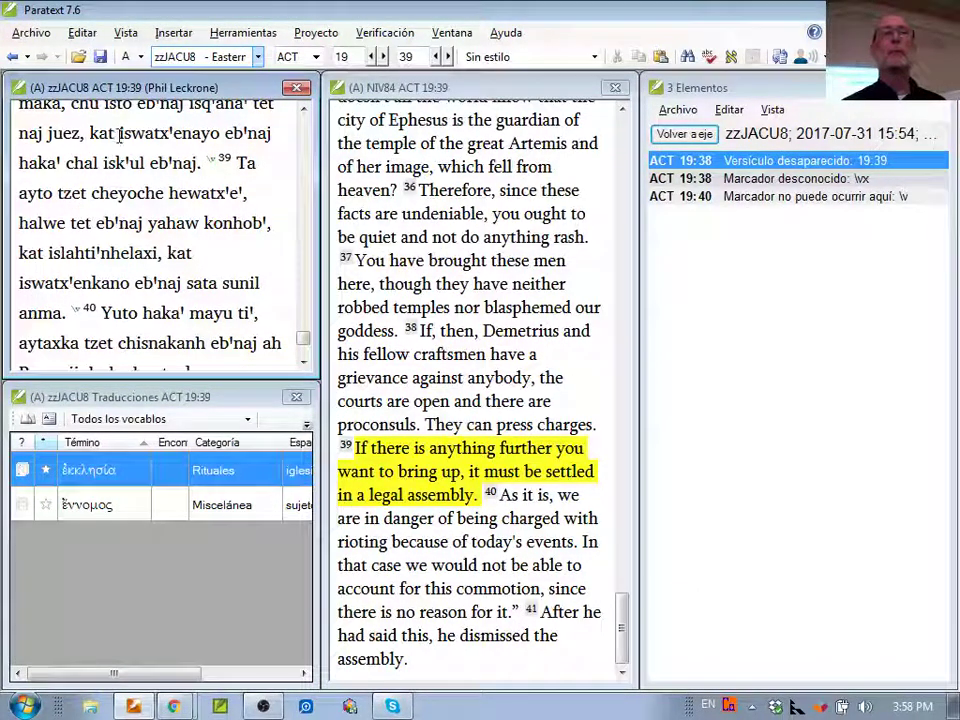
Step: Examine the available marker styles for the verse 39 text, leaving its paragraph style as is
{"action": "left_click", "coordinate": [141, 195]}
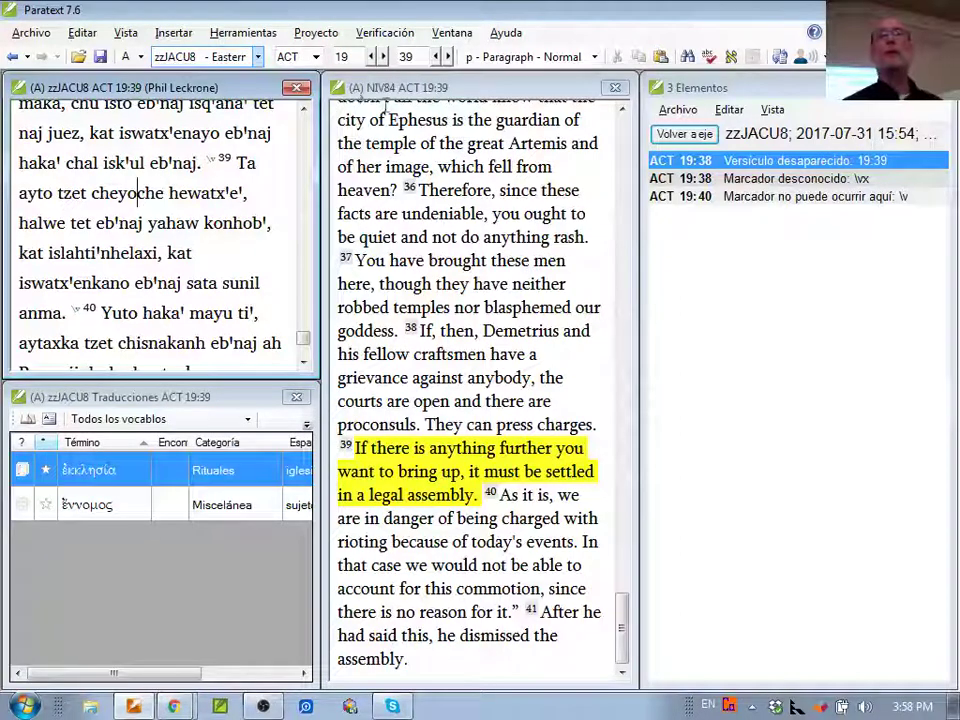
{"action": "left_click", "coordinate": [592, 58]}
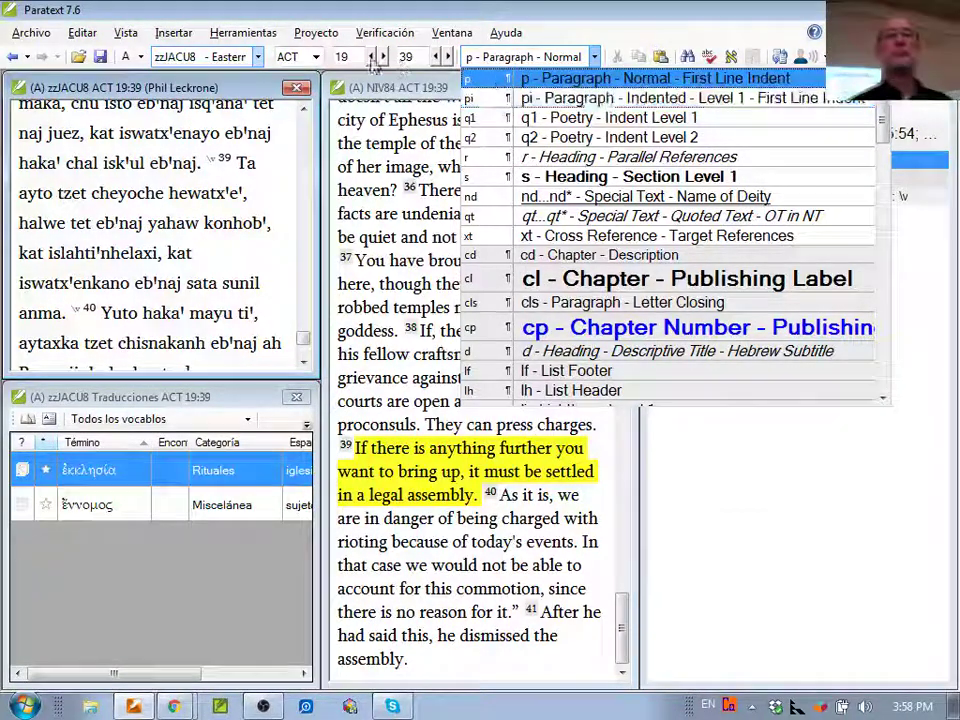
{"action": "left_click", "coordinate": [275, 190]}
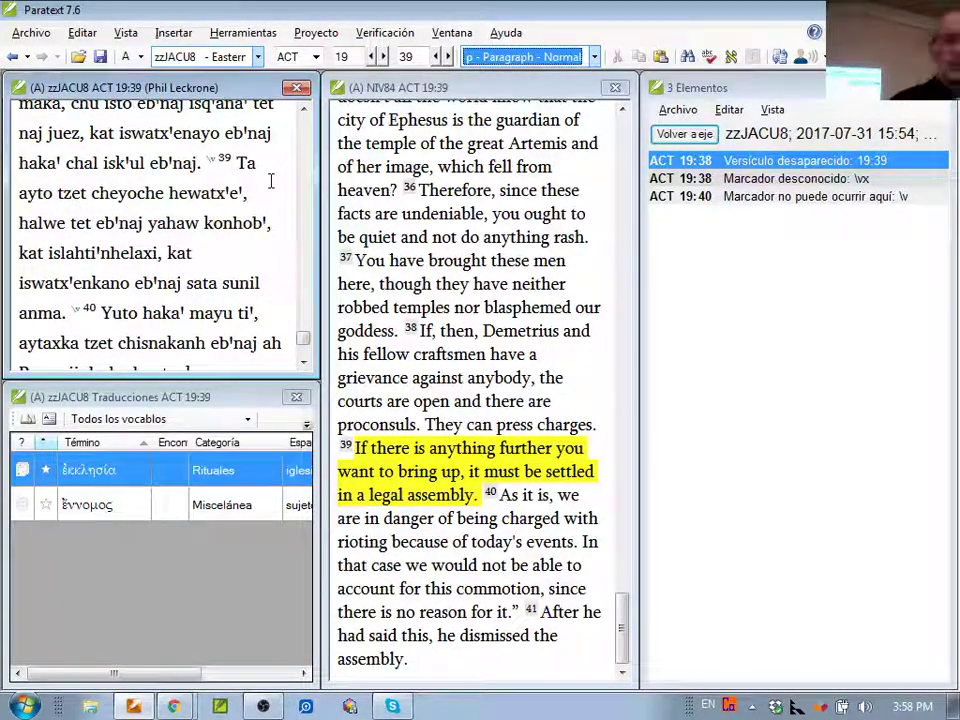
Step: Switch to the chapter/verse numbers and markers presentation in Chrome and advance to the "Corregir errores" slide
{"action": "key", "text": "alt+Tab"}
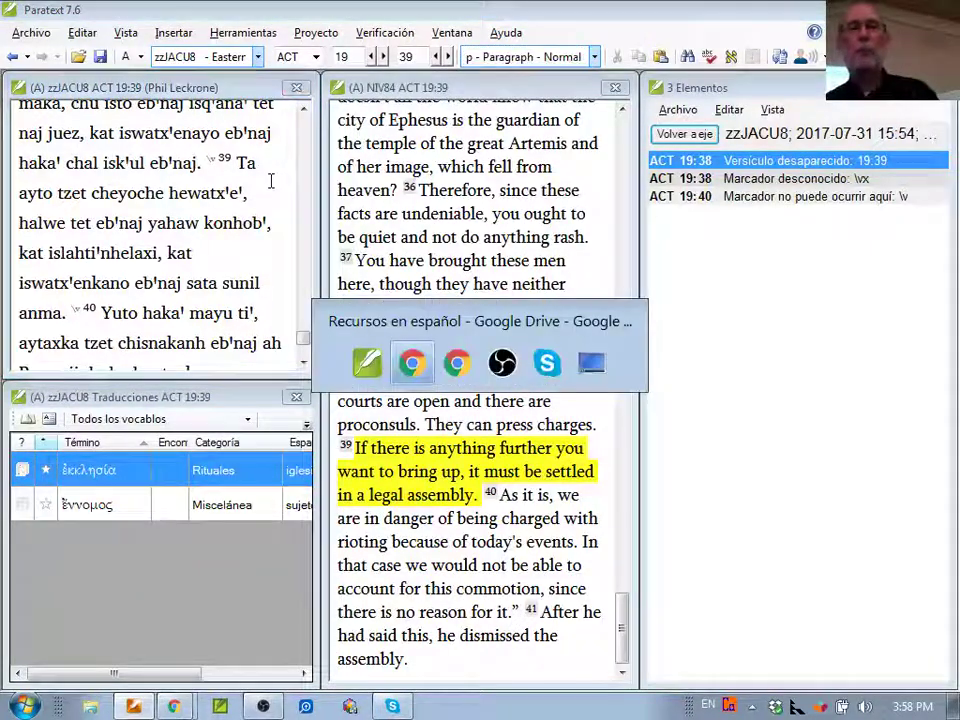
{"action": "key", "text": "alt+Tab"}
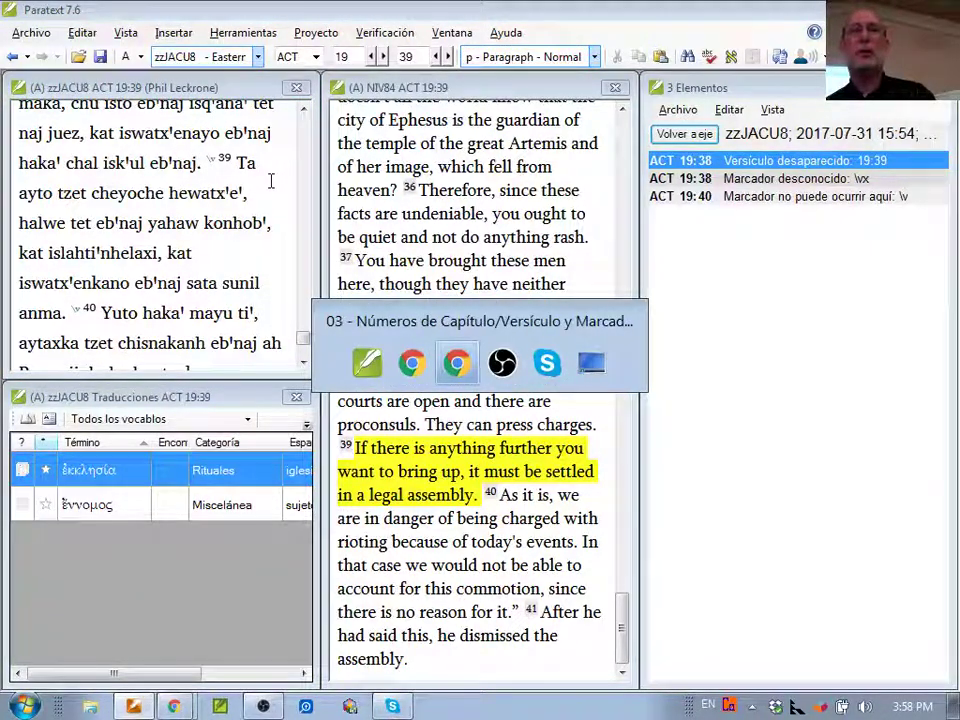
{"action": "key", "text": "Right"}
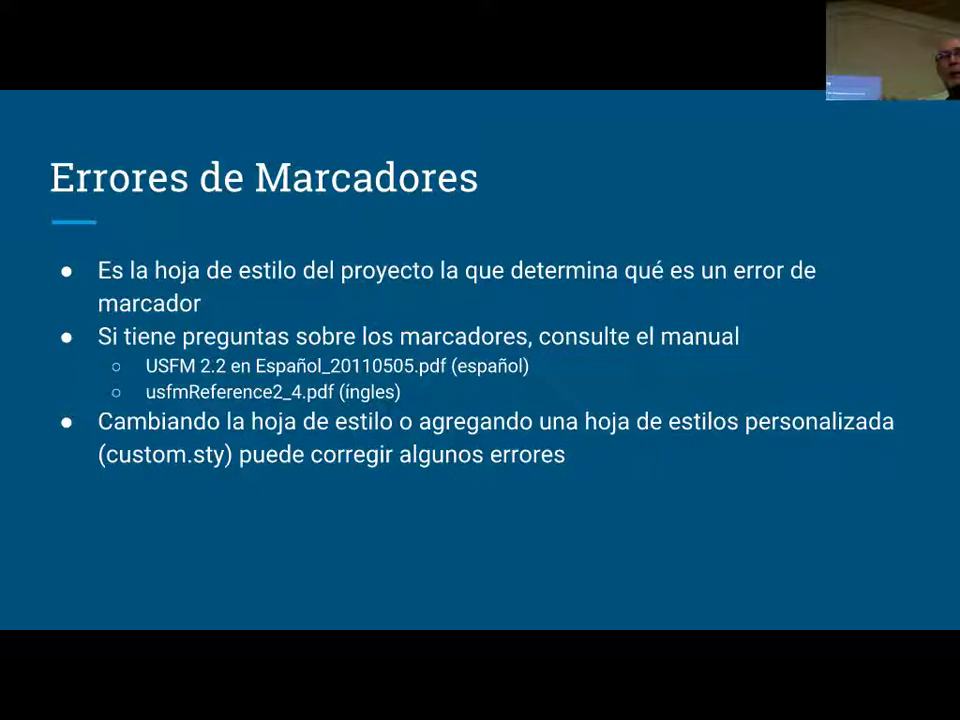
{"action": "key", "text": "Right"}
{"action": "key", "text": "Right"}
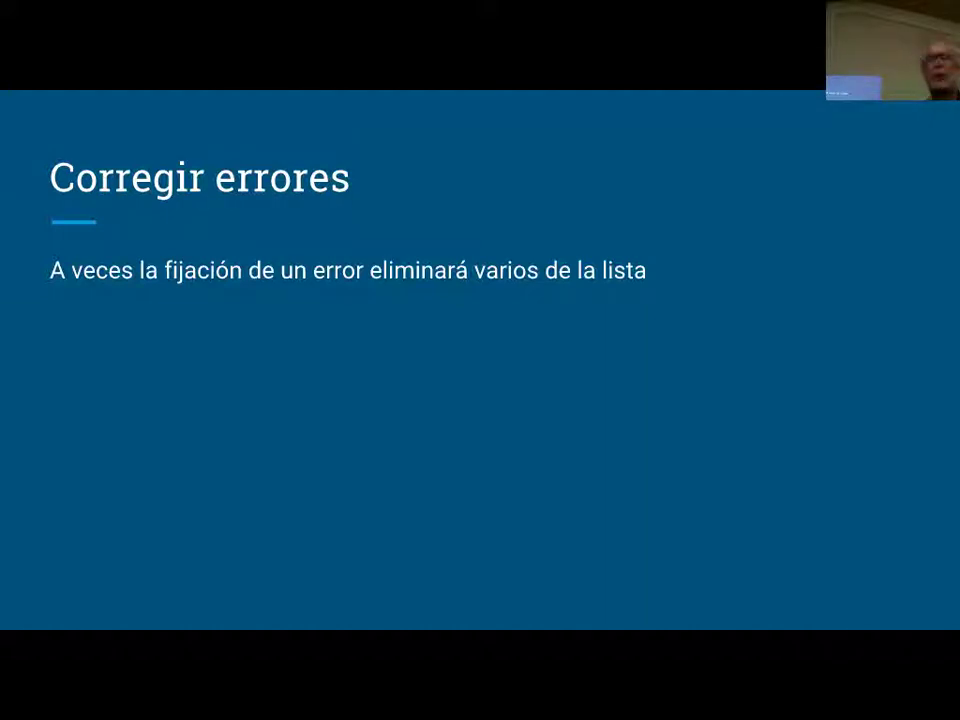
Step: Return to Paratext and rerun the basic checks on the corrected zzJACU8 text
{"action": "key", "text": "alt+Tab"}
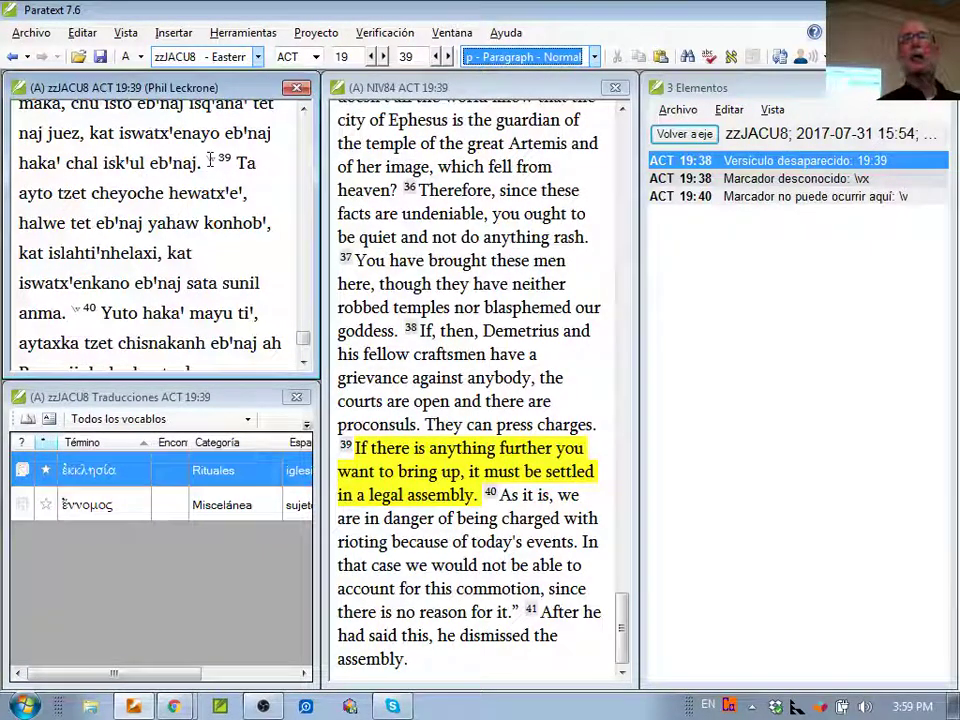
{"action": "left_click", "coordinate": [683, 134]}
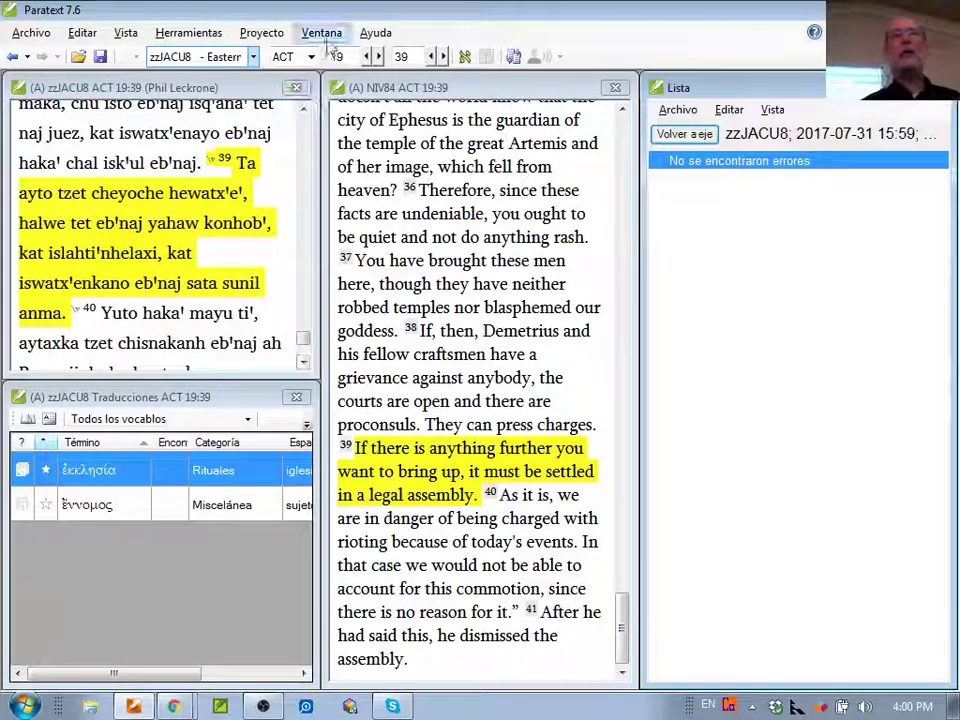
Step: Set the zzJACU8 project's stylesheet to HEB.STY in its advanced properties and rerun the basic checks
{"action": "left_click", "coordinate": [282, 37]}
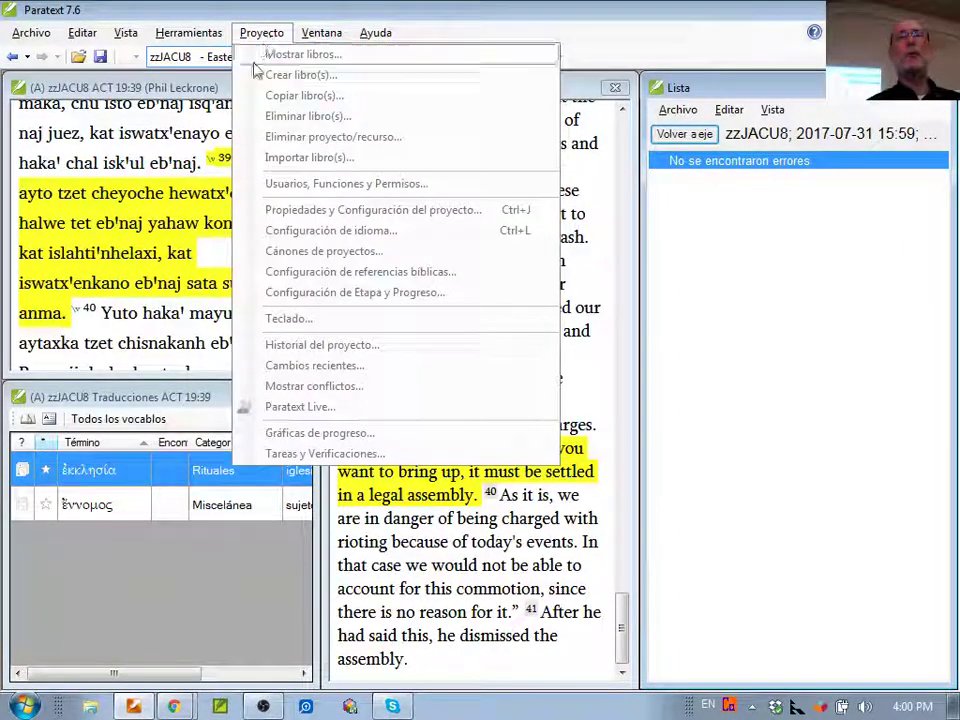
{"action": "left_click", "coordinate": [204, 163]}
{"action": "left_click", "coordinate": [318, 34]}
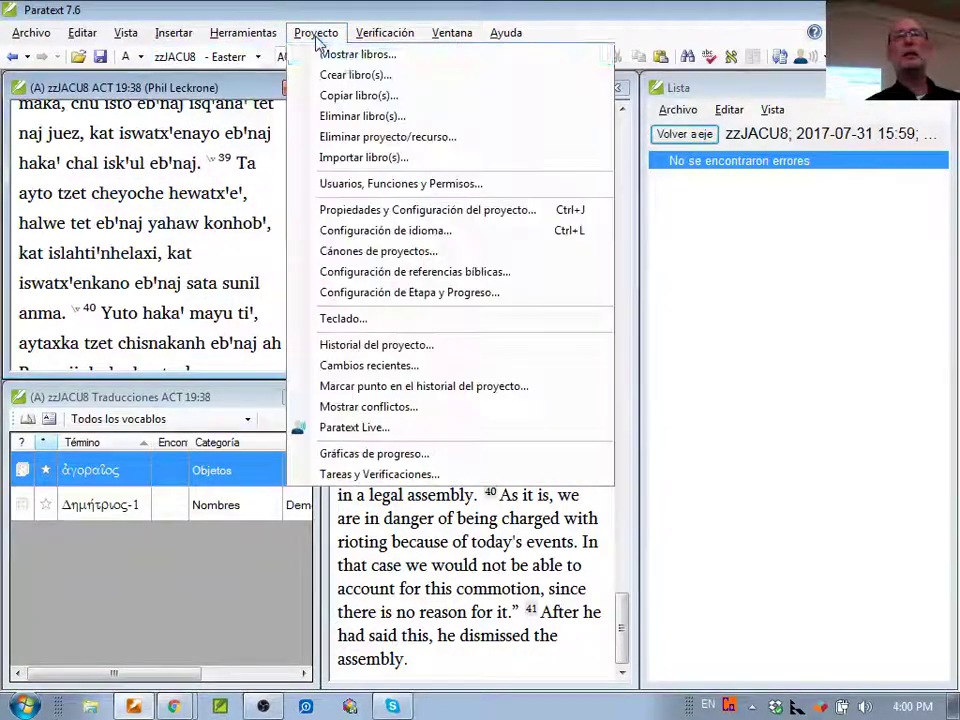
{"action": "left_click", "coordinate": [355, 207]}
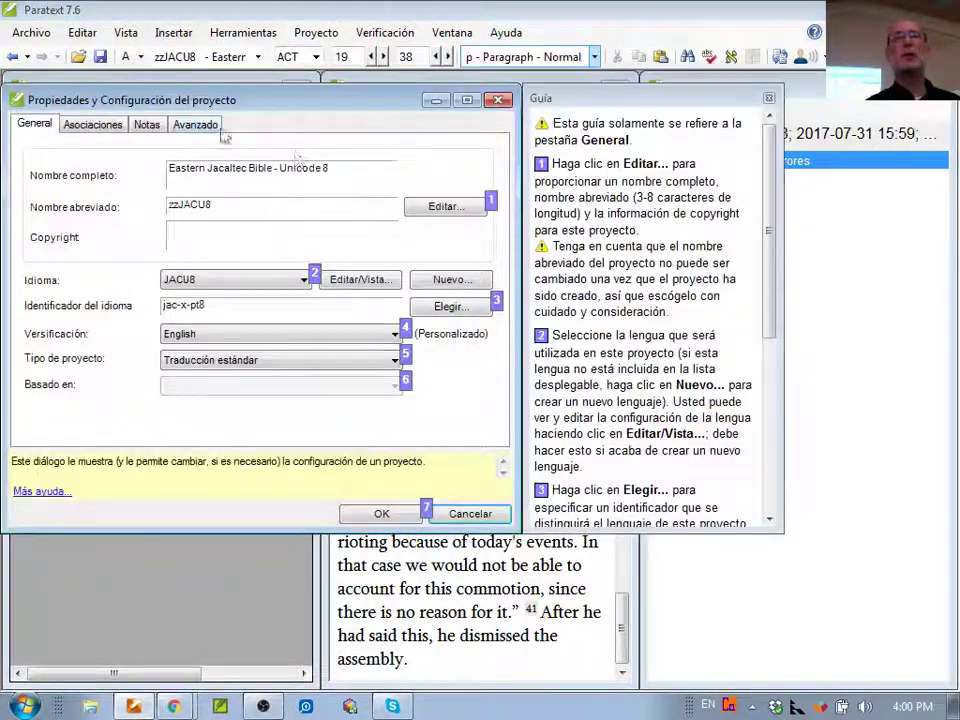
{"action": "left_click", "coordinate": [200, 124]}
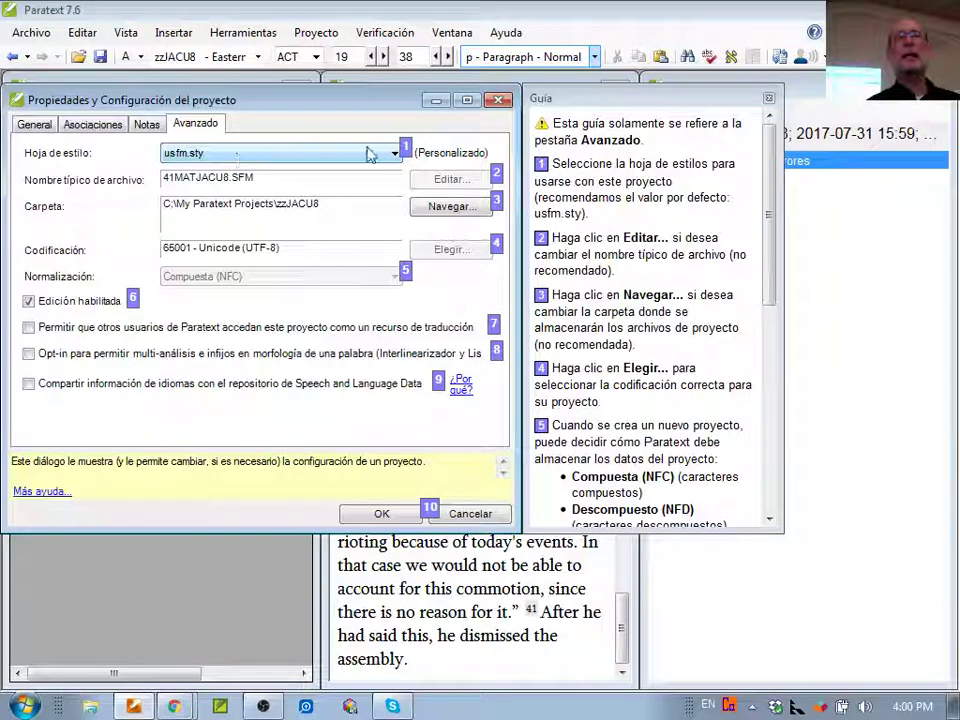
{"action": "left_click", "coordinate": [393, 155]}
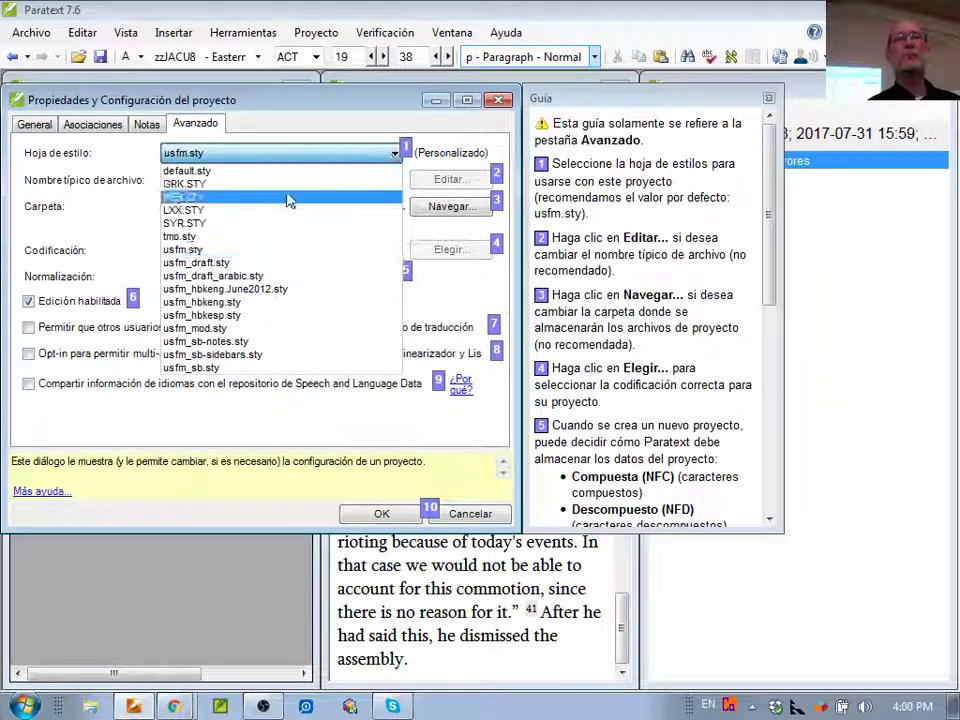
{"action": "left_click", "coordinate": [214, 198]}
{"action": "left_click", "coordinate": [376, 514]}
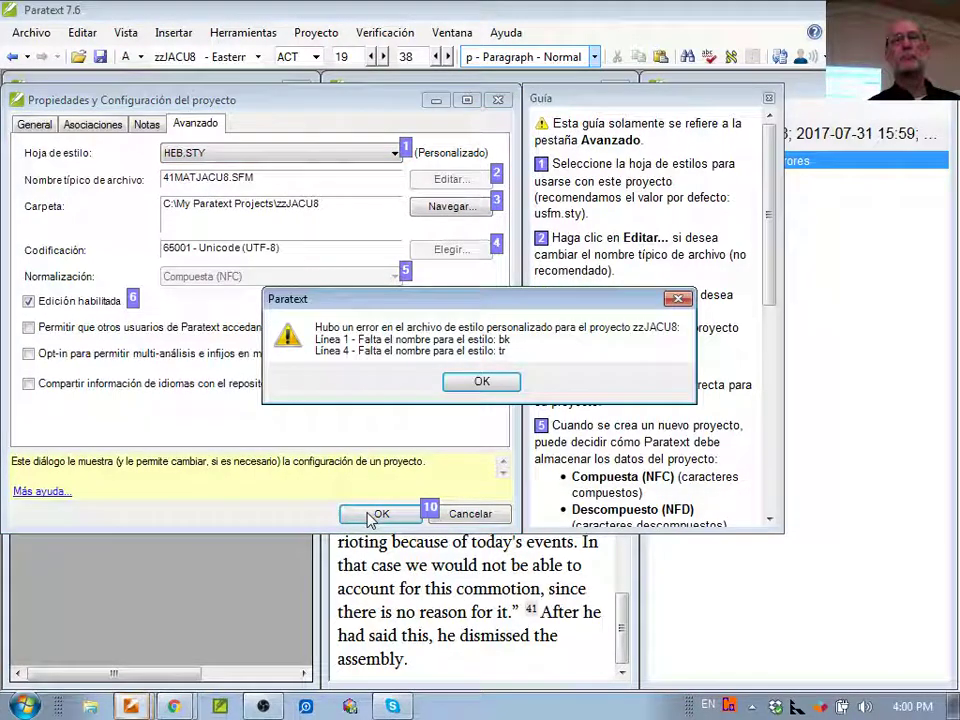
{"action": "left_click", "coordinate": [470, 384]}
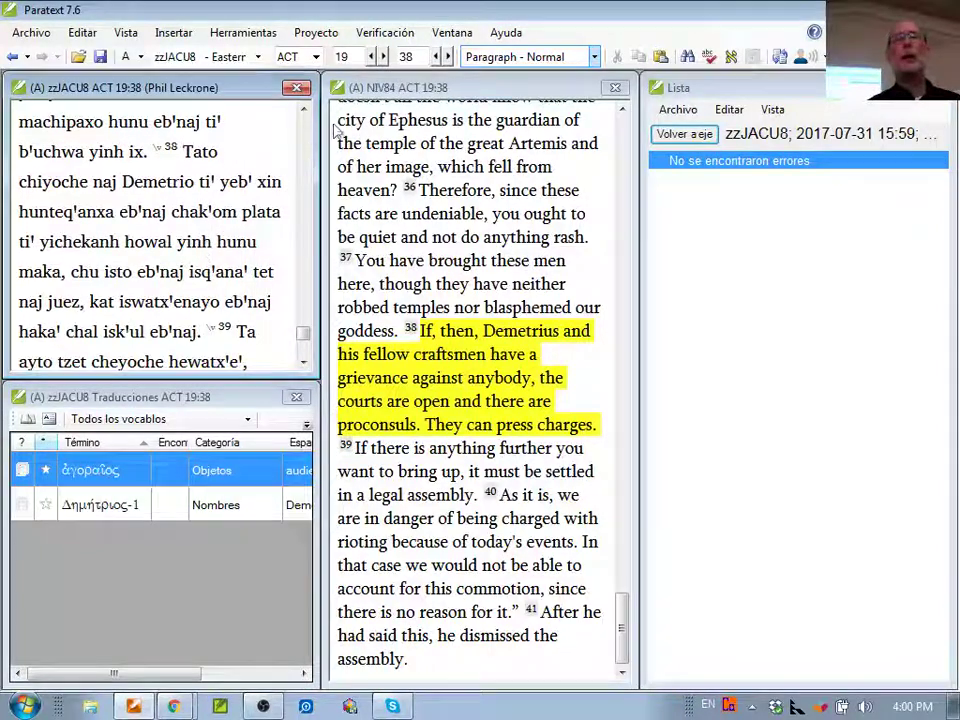
{"action": "left_click", "coordinate": [671, 137]}
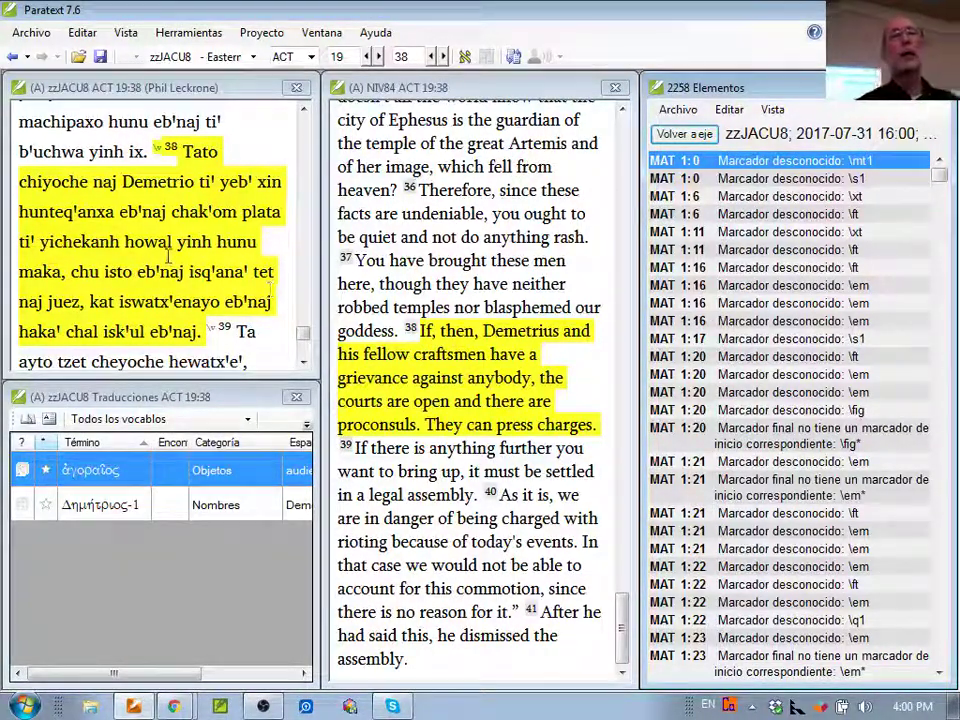
Step: Set the zzJACU8 project's stylesheet to usfm.sty in its advanced properties and rerun the basic checks
{"action": "left_click", "coordinate": [262, 33]}
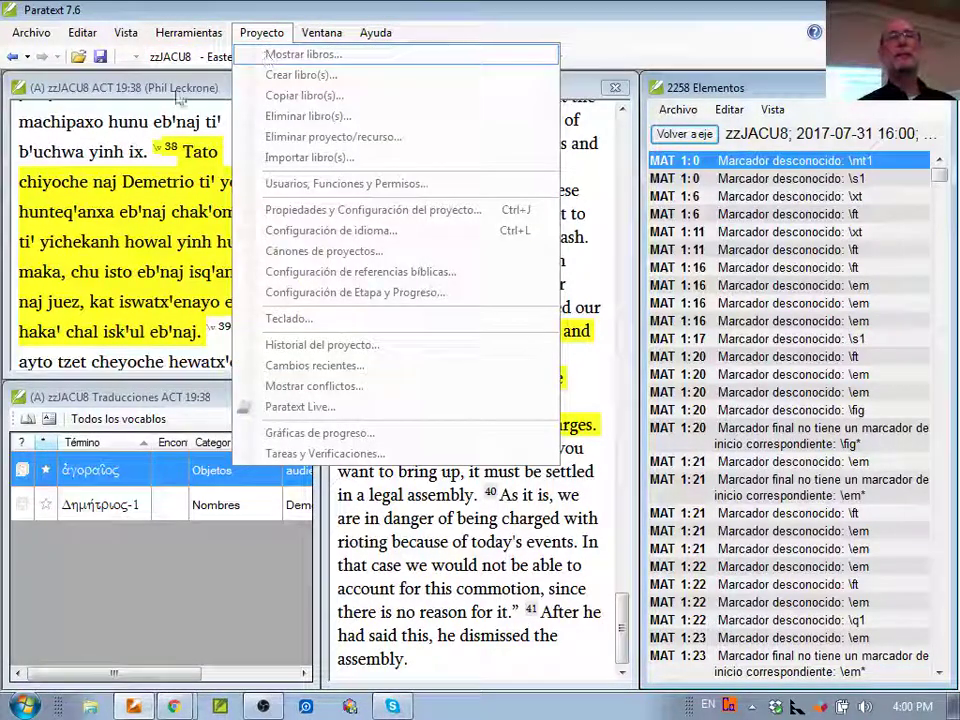
{"action": "left_click", "coordinate": [260, 33]}
{"action": "left_click", "coordinate": [316, 32]}
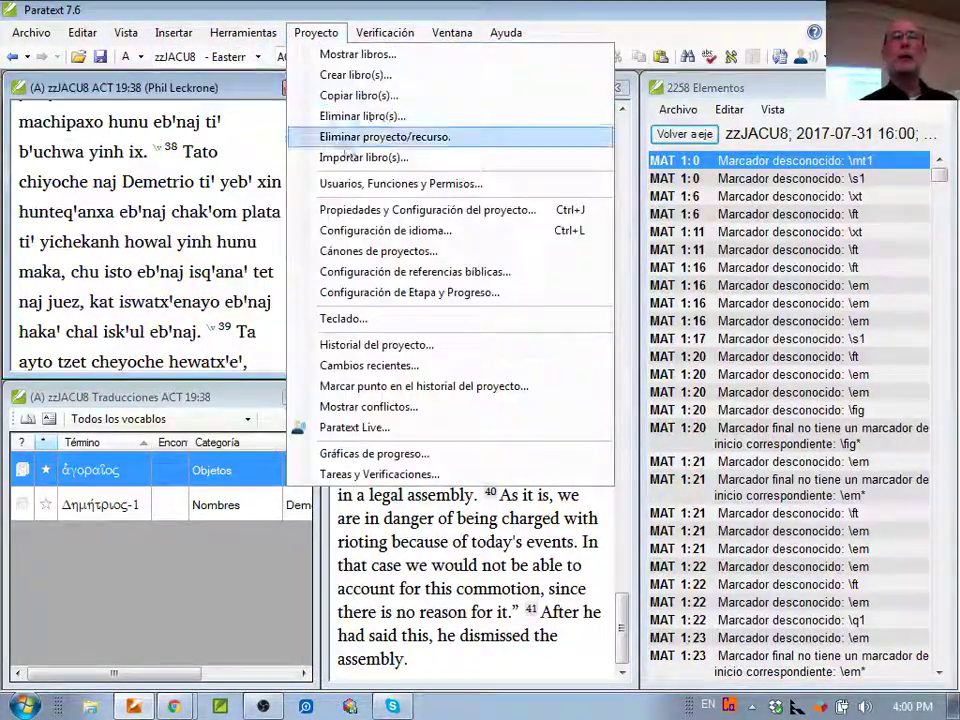
{"action": "left_click", "coordinate": [345, 209]}
{"action": "left_click", "coordinate": [205, 123]}
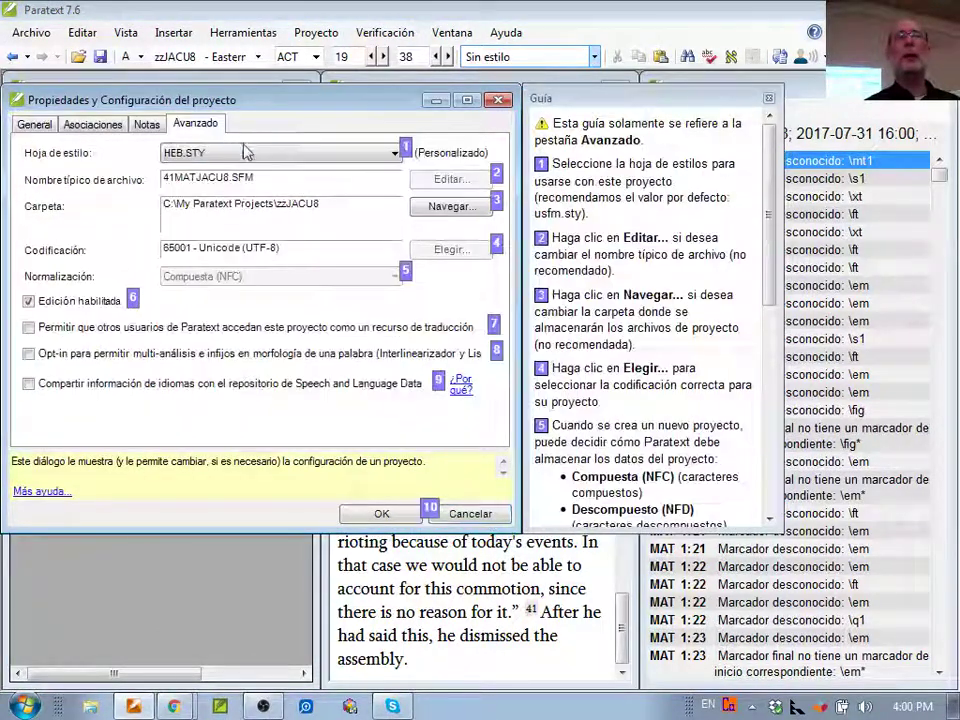
{"action": "left_click", "coordinate": [392, 153]}
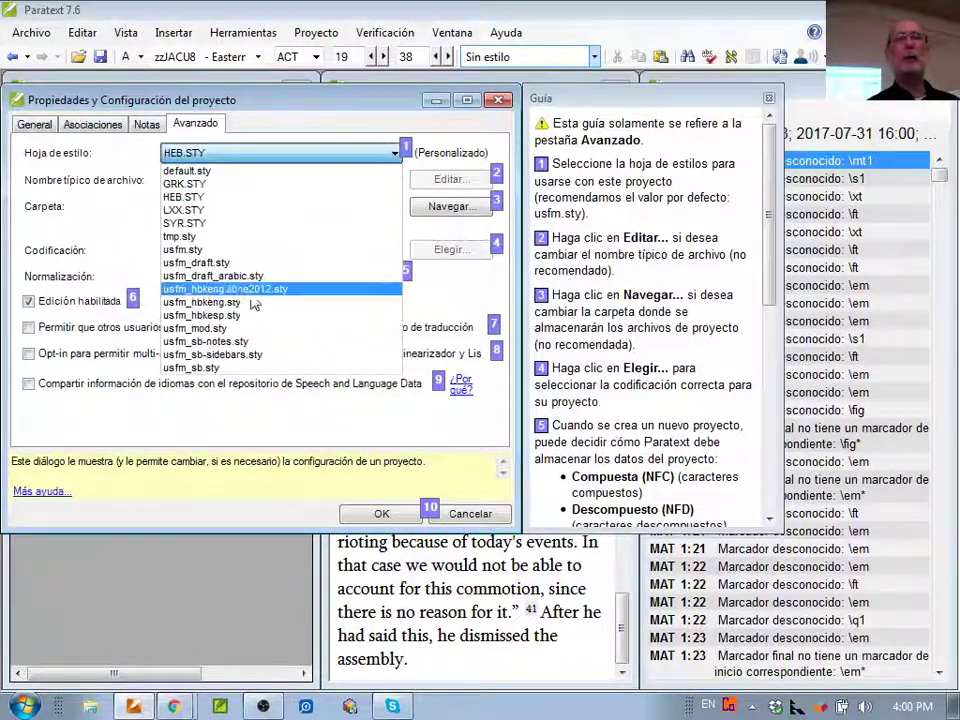
{"action": "left_click", "coordinate": [225, 250]}
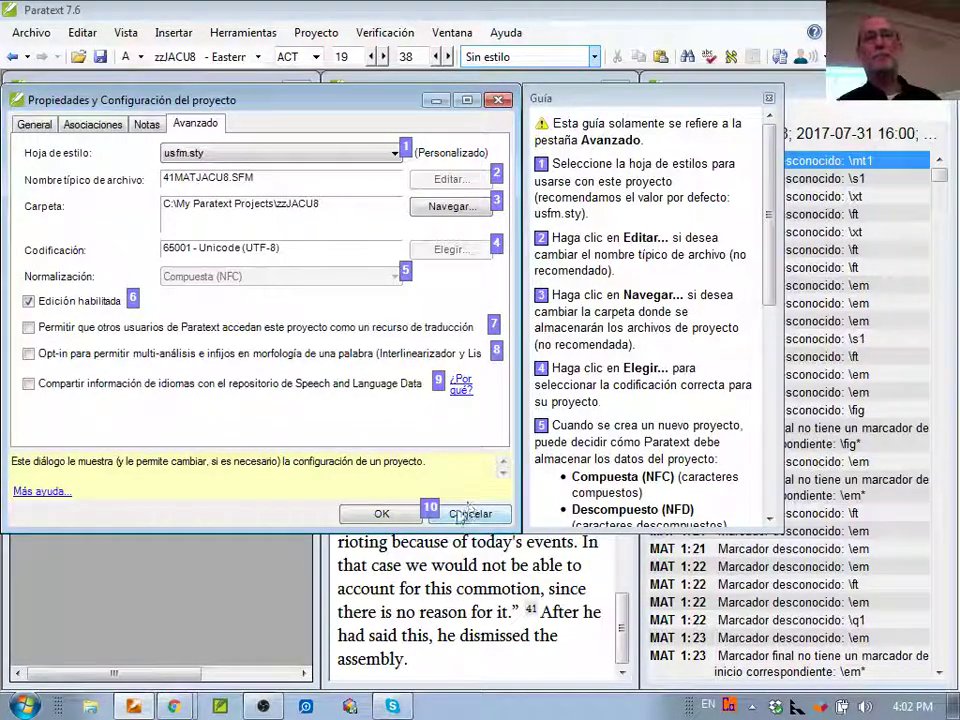
{"action": "left_click", "coordinate": [378, 514]}
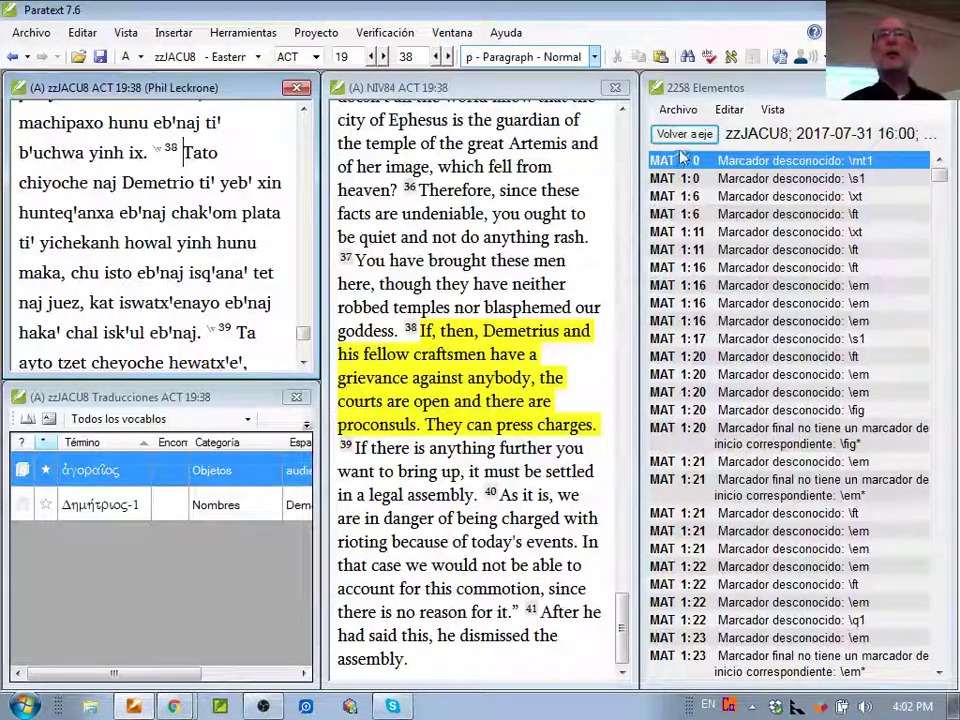
{"action": "left_click", "coordinate": [686, 135]}
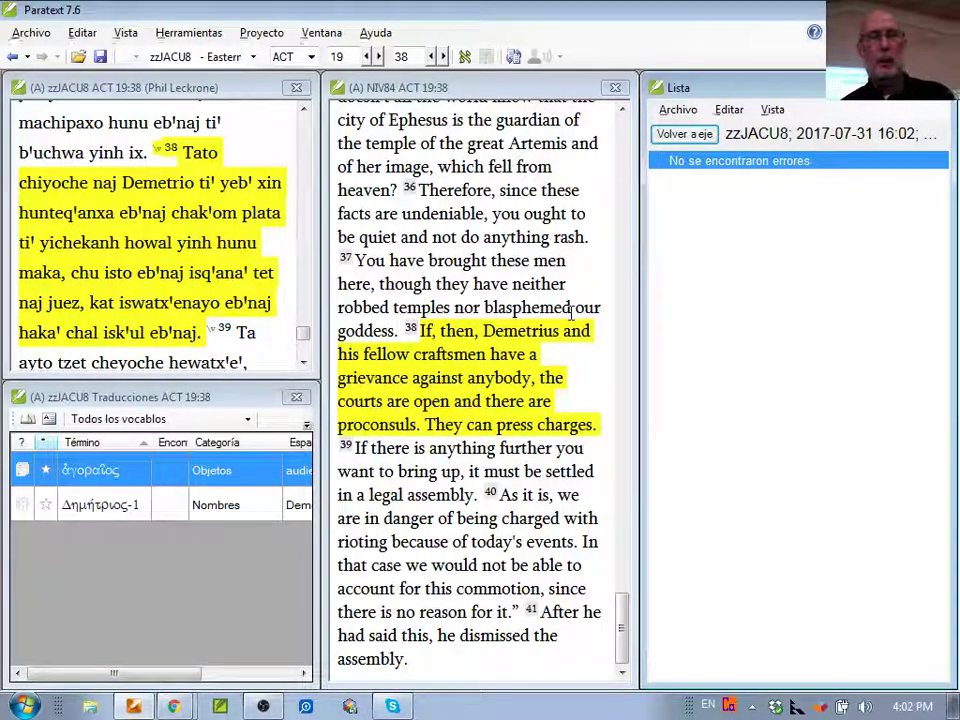
Step: Reveal the remaining points of the "Corregir errores" slide in the Chrome presentation and return to Paratext
{"action": "key", "text": "alt+Tab"}
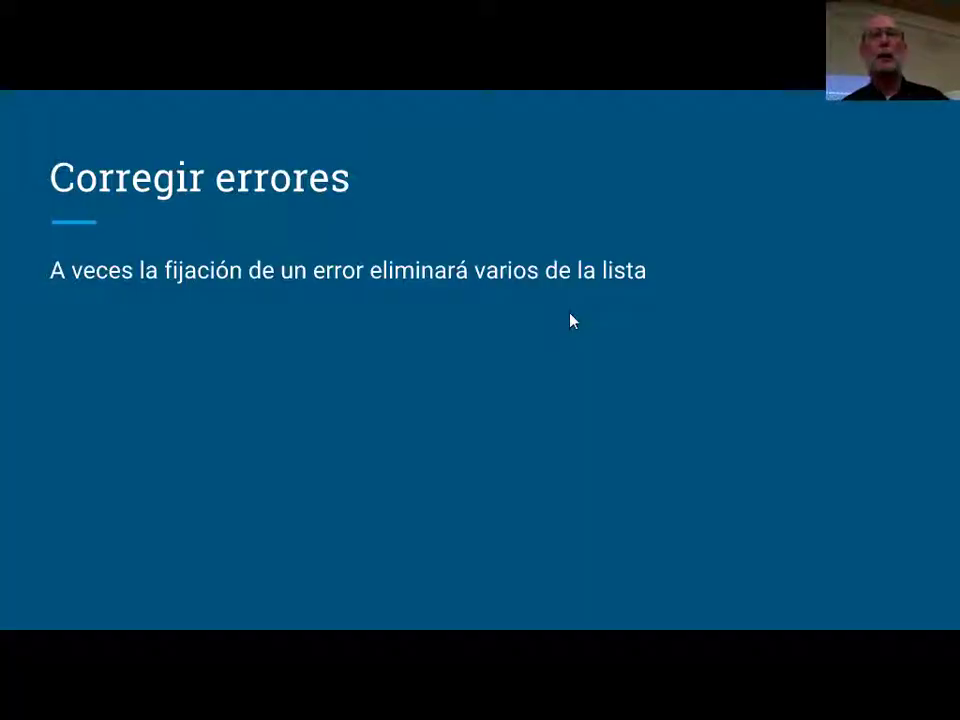
{"action": "key", "text": "Right"}
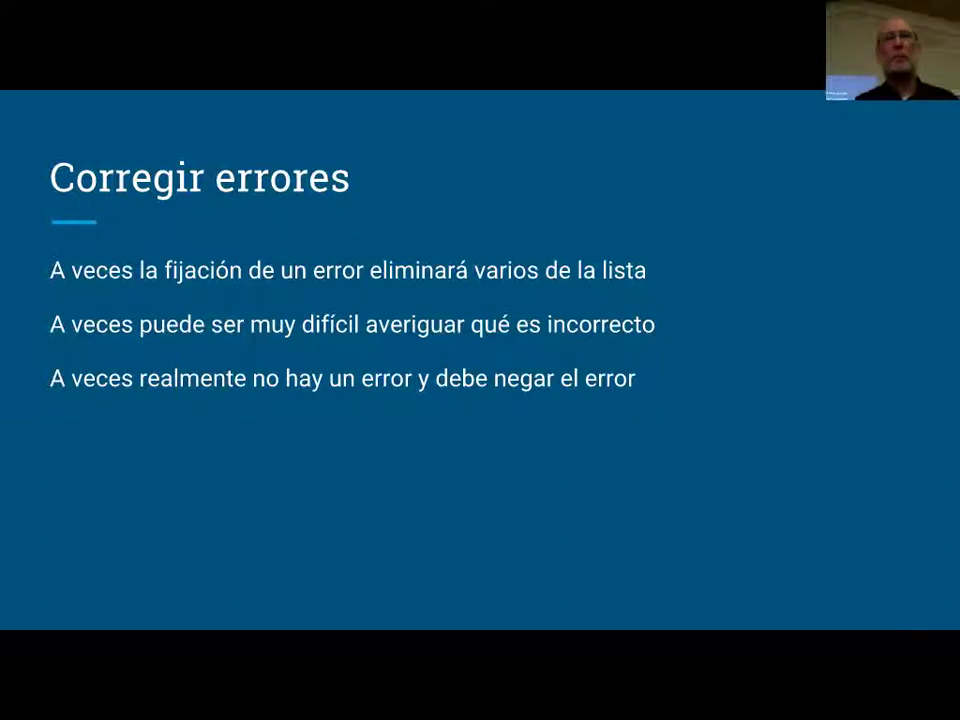
{"action": "key", "text": "alt+Tab"}
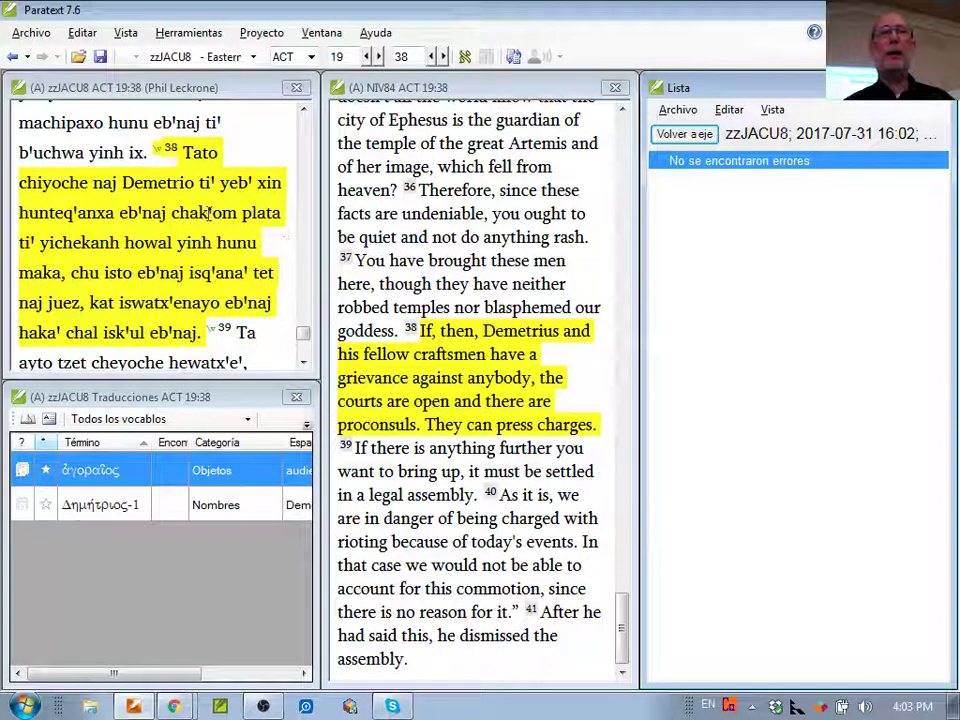
Step: Remove the space between the \v marker and number 38 in Acts 19, save the text and rerun the basic checks
{"action": "left_click", "coordinate": [166, 152]}
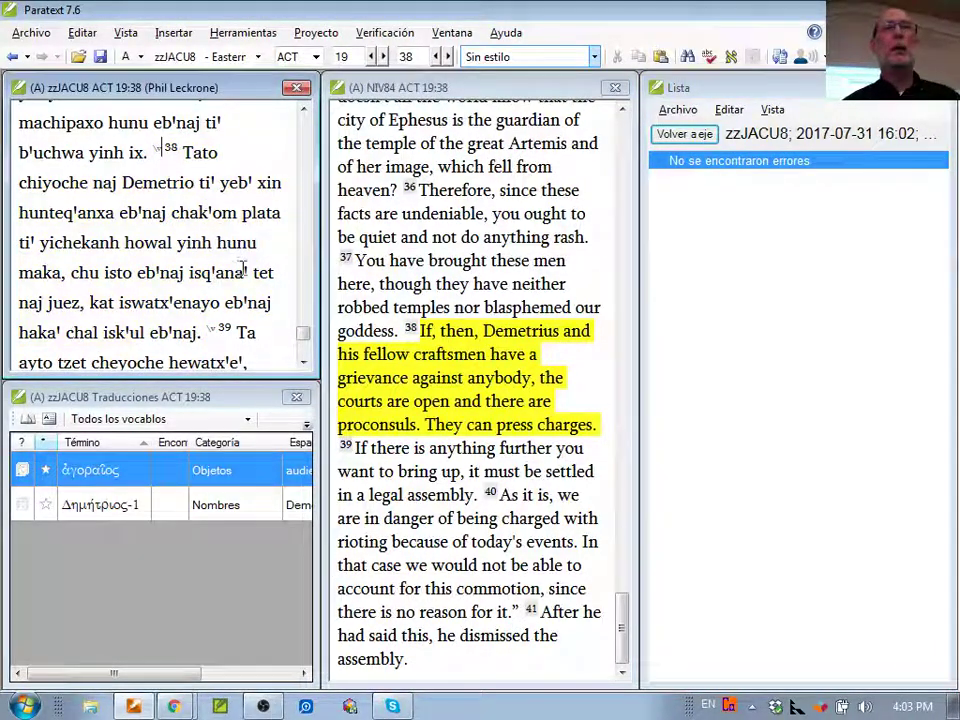
{"action": "key", "text": "Left"}
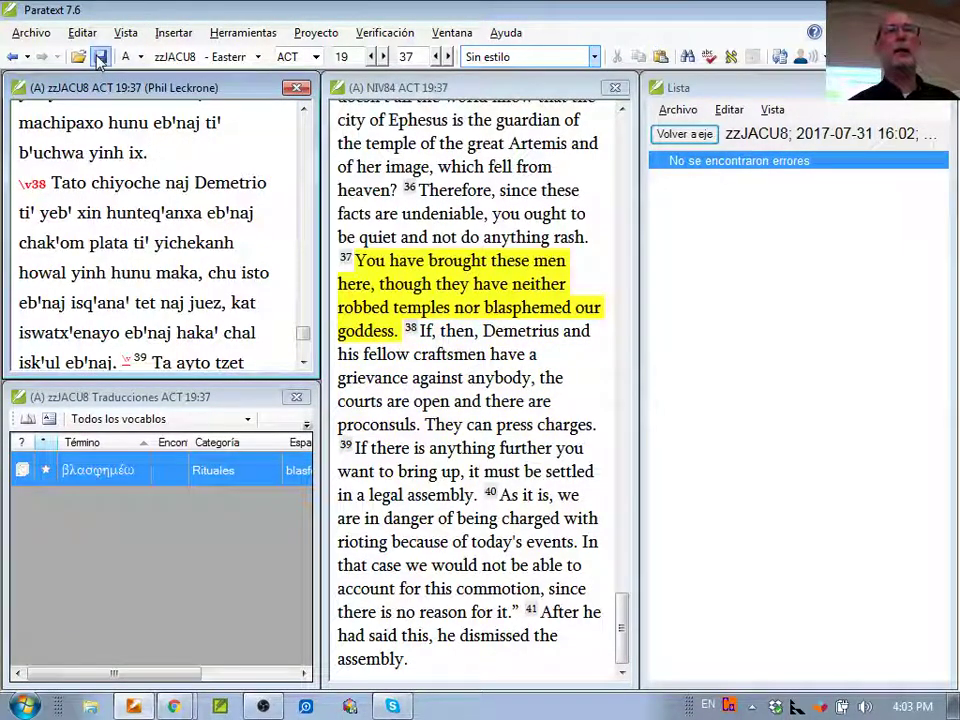
{"action": "left_click", "coordinate": [666, 138]}
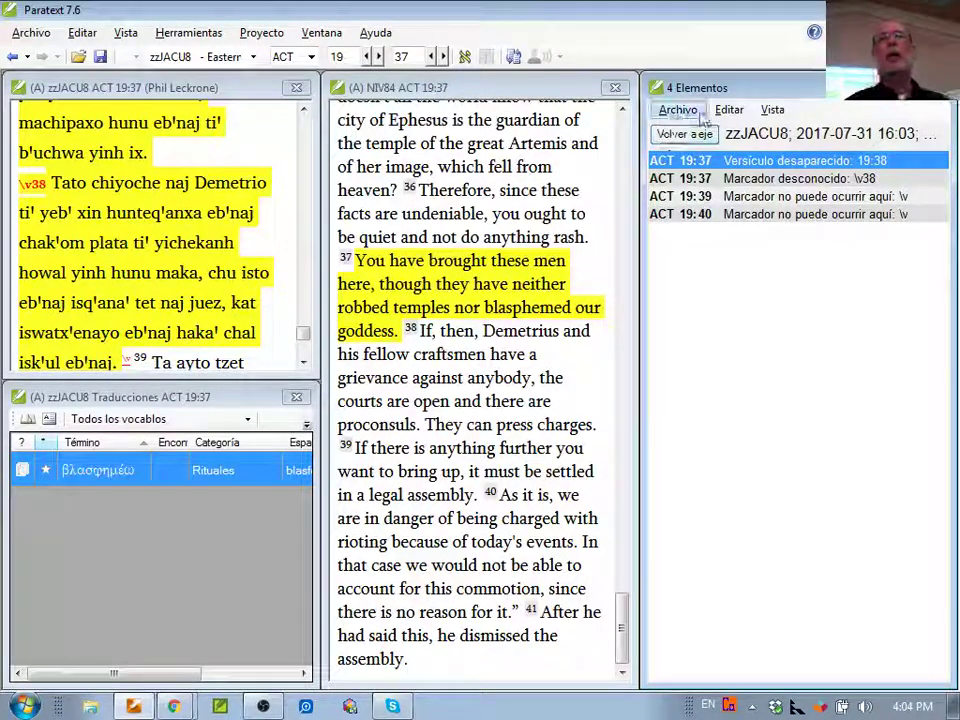
Step: Deny the missing-verse 19:38 error and the three marker errors listed below it, and rerun the basic checks
{"action": "left_click", "coordinate": [729, 112]}
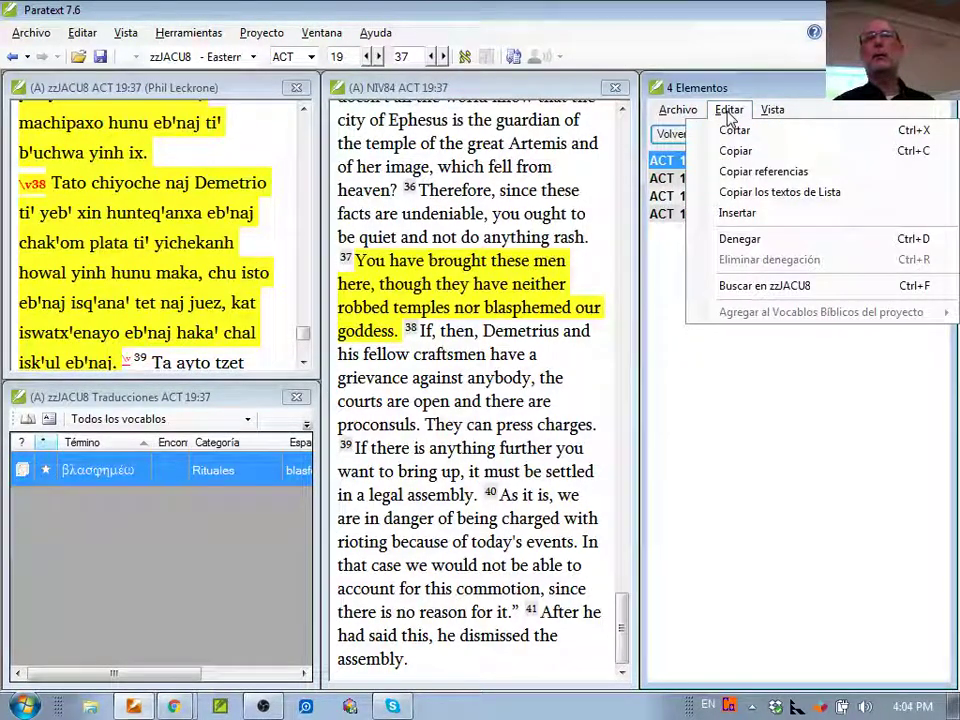
{"action": "left_click", "coordinate": [750, 240]}
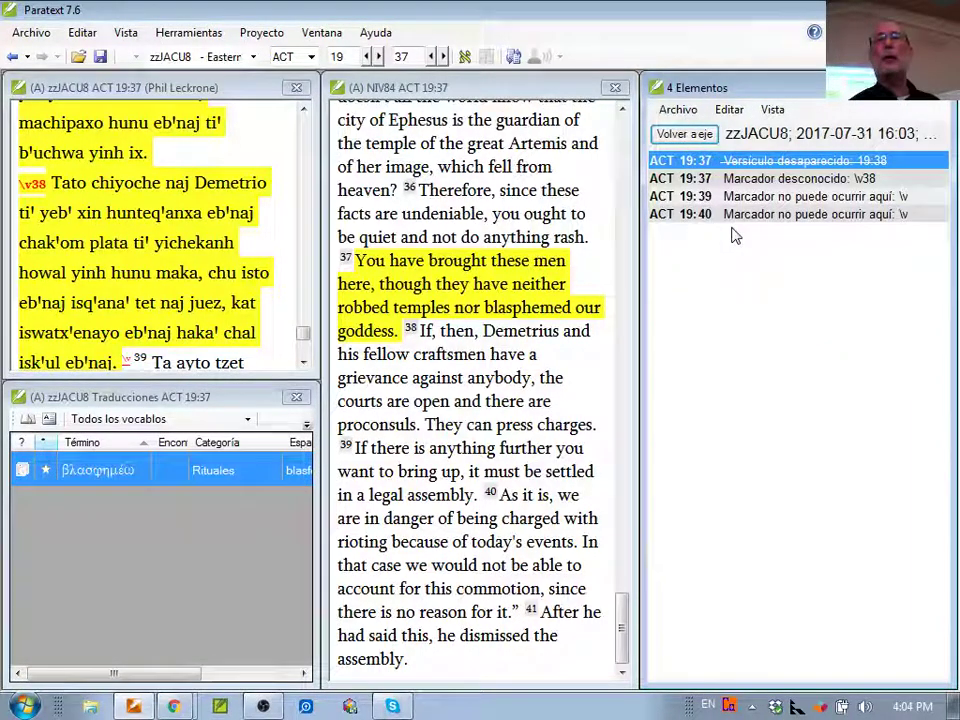
{"action": "left_click", "coordinate": [750, 185]}
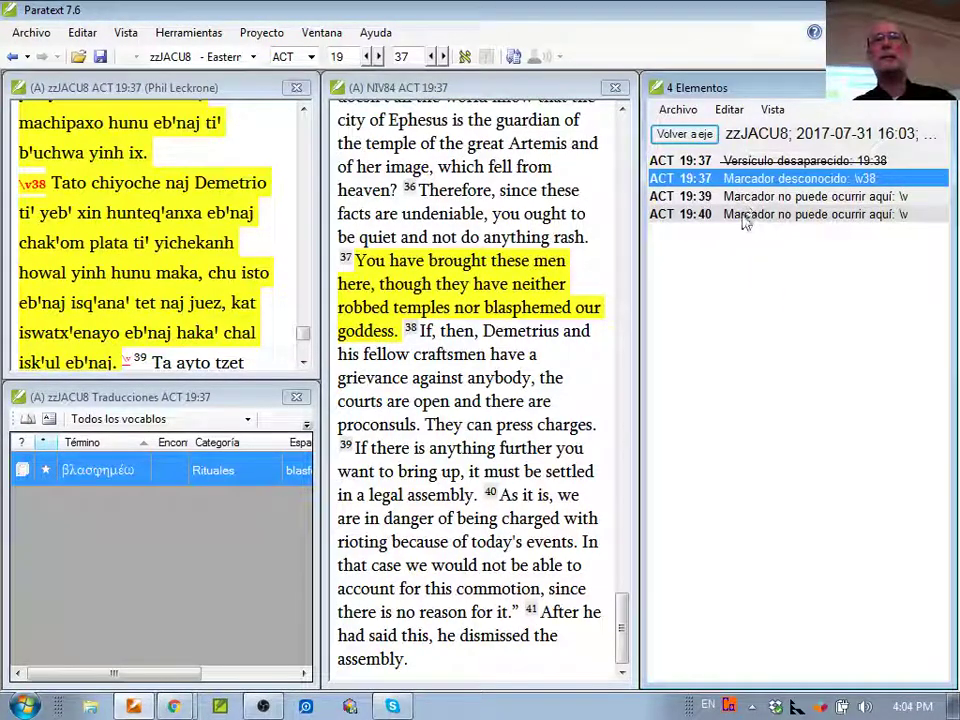
{"action": "left_click", "coordinate": [744, 215], "text": "shift"}
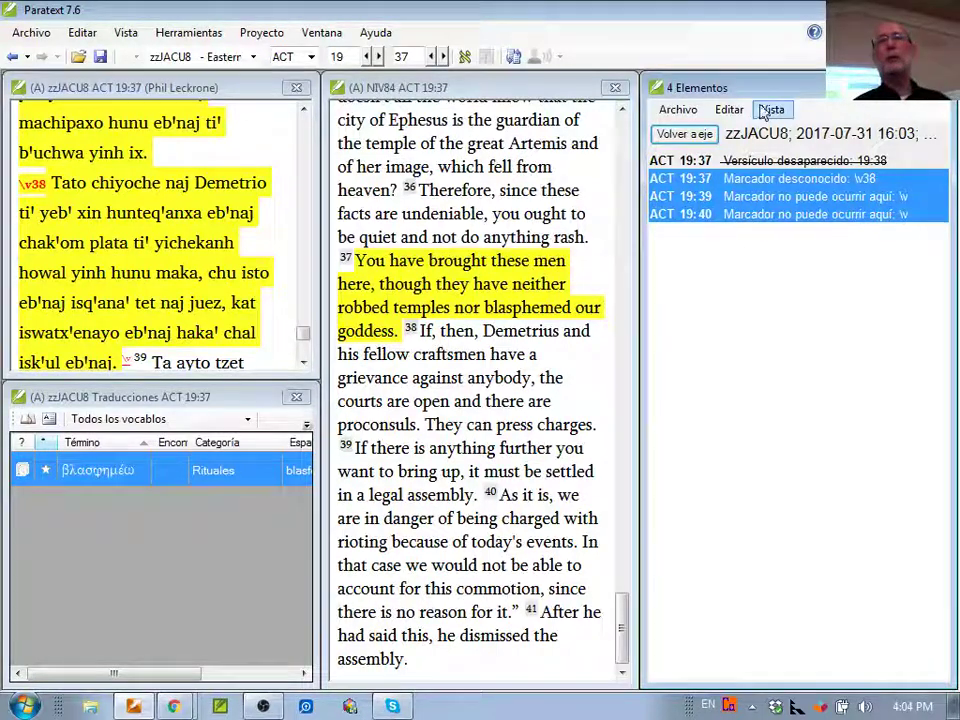
{"action": "left_click", "coordinate": [730, 110]}
{"action": "left_click", "coordinate": [752, 238]}
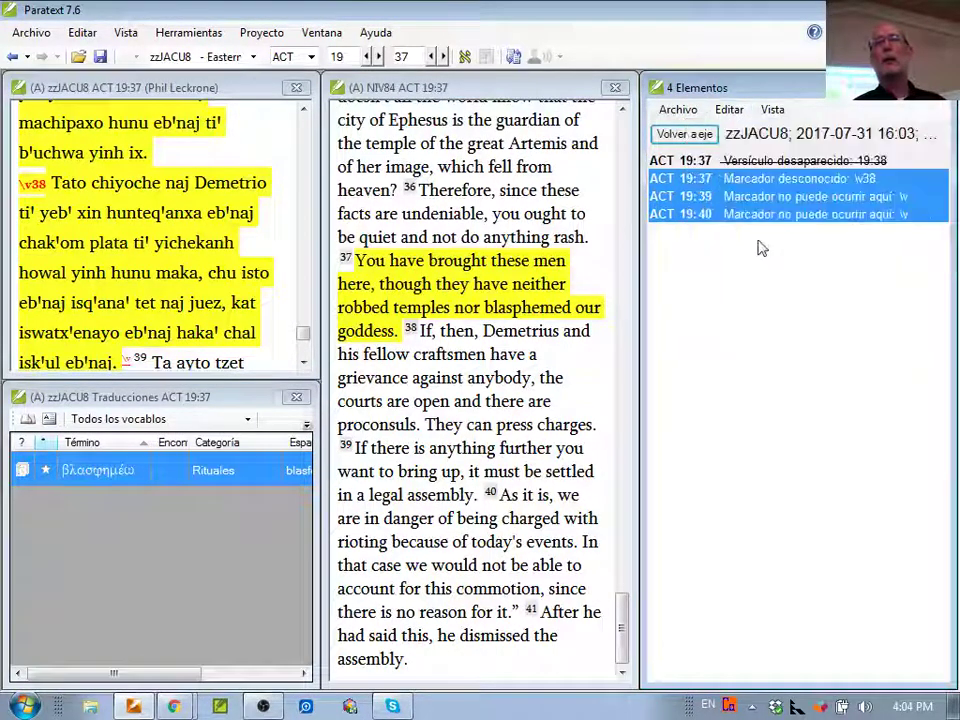
{"action": "left_click", "coordinate": [686, 136]}
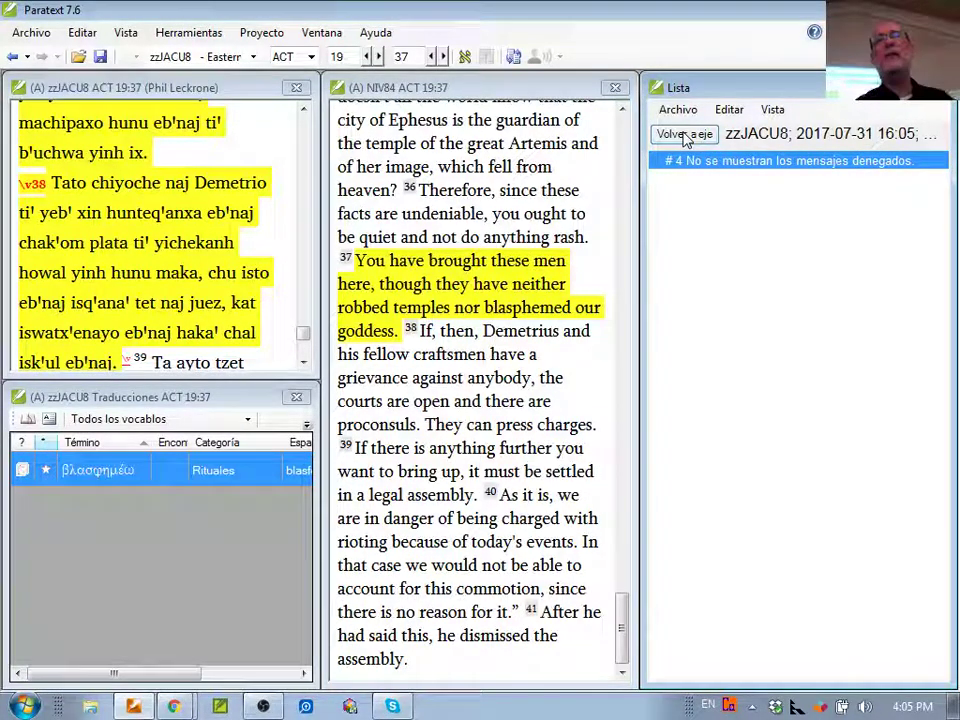
Step: Show the denied messages in the check results list, hide them, and show them again
{"action": "left_click", "coordinate": [771, 110]}
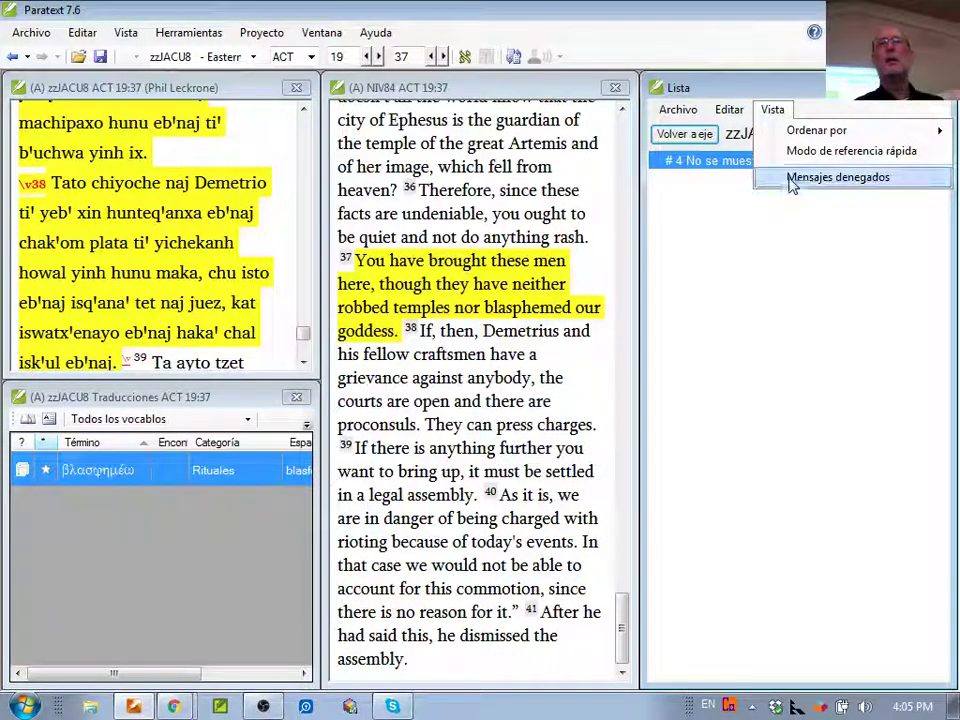
{"action": "left_click", "coordinate": [838, 177]}
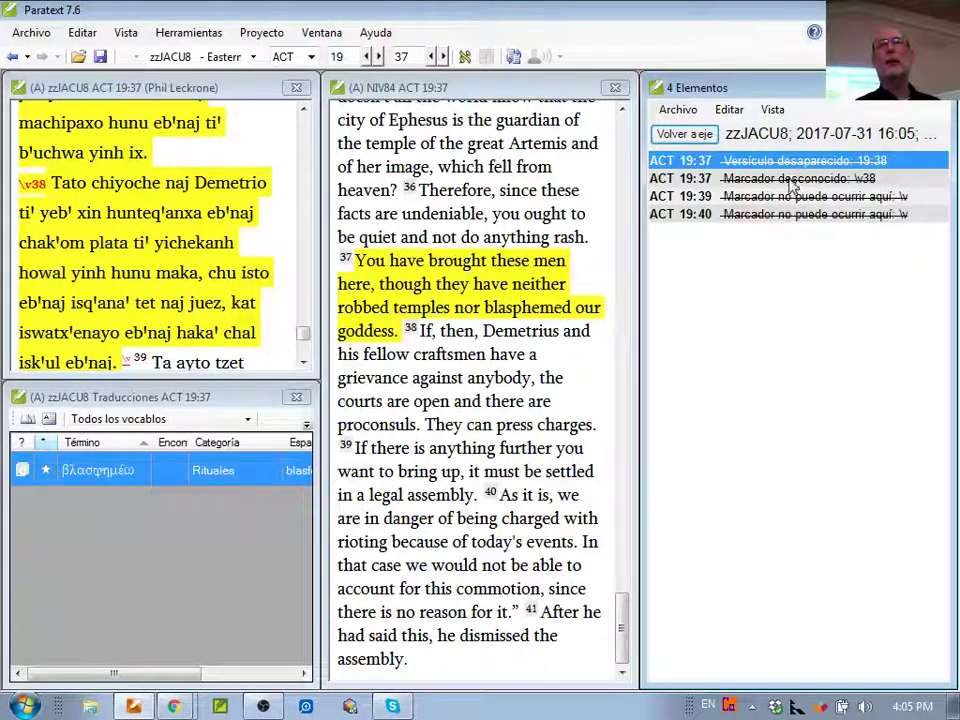
{"action": "left_click", "coordinate": [771, 110]}
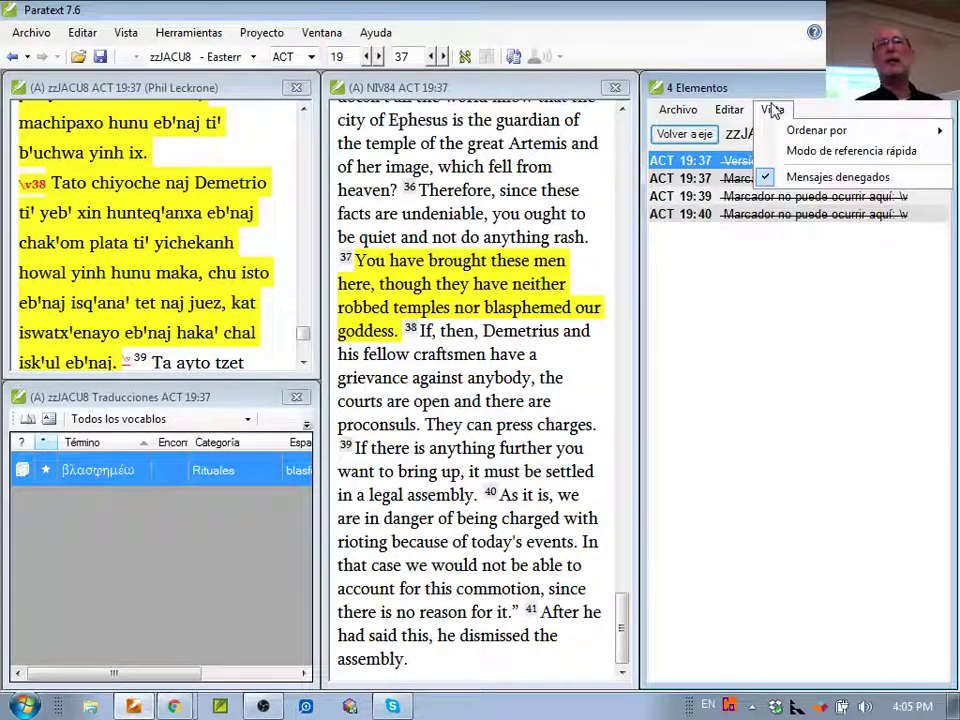
{"action": "left_click", "coordinate": [780, 236]}
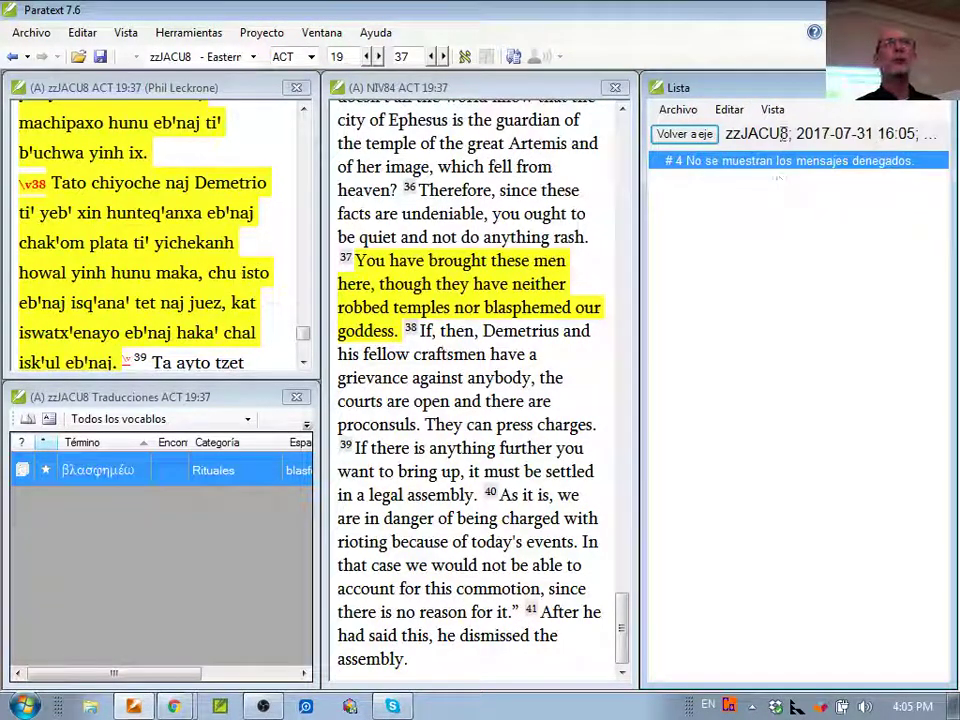
{"action": "left_click", "coordinate": [773, 110]}
{"action": "left_click", "coordinate": [795, 178]}
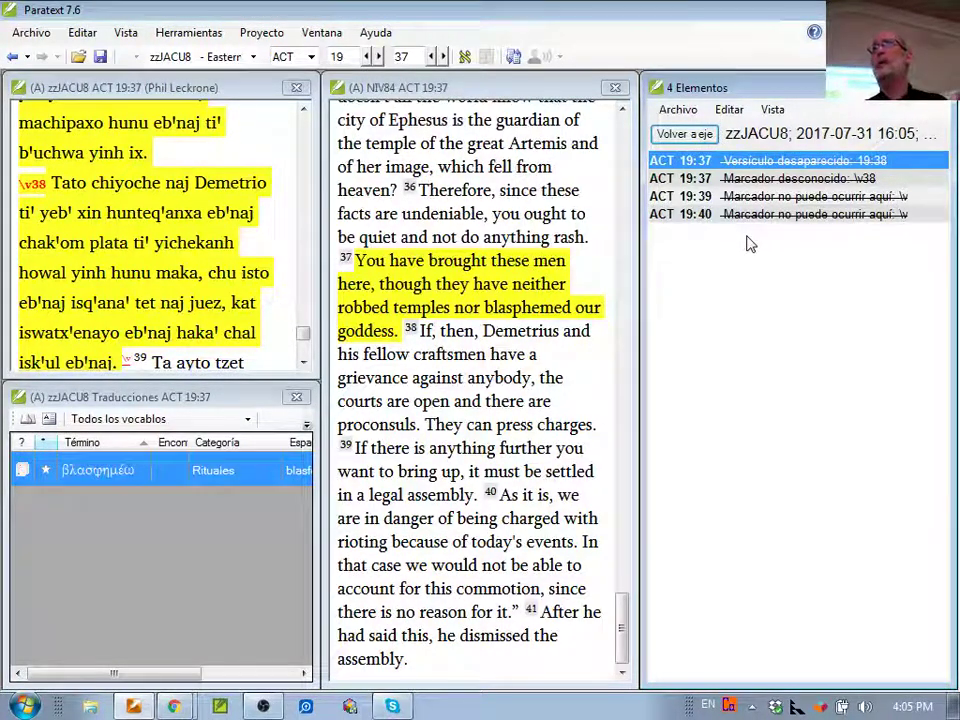
Step: Remove the denial from all of the denied errors in the check results list
{"action": "left_click", "coordinate": [697, 221], "text": "shift"}
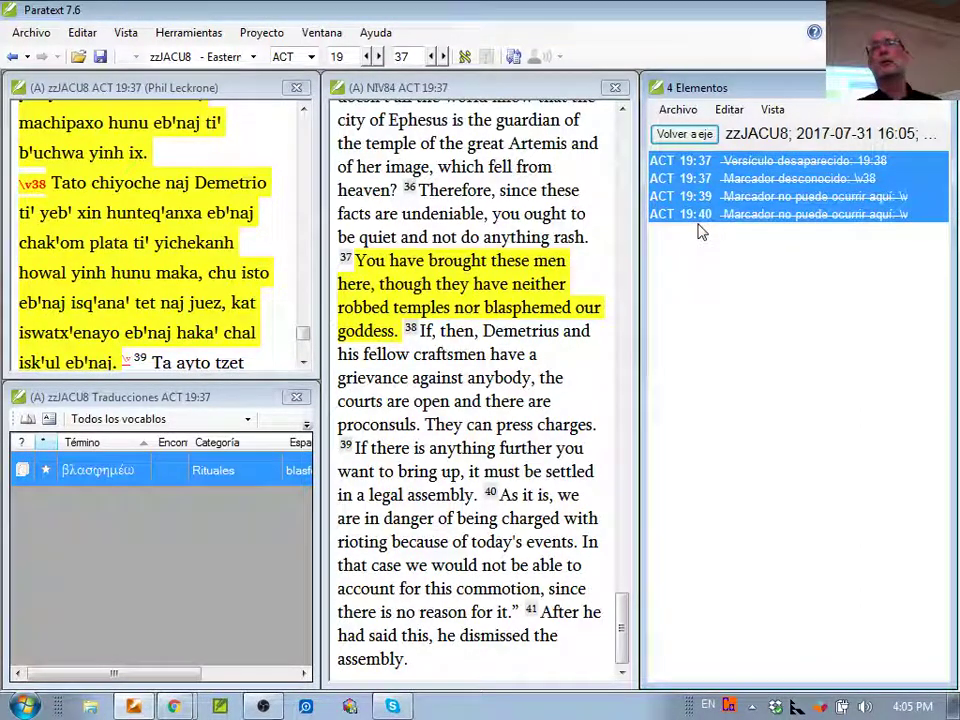
{"action": "left_click", "coordinate": [720, 114]}
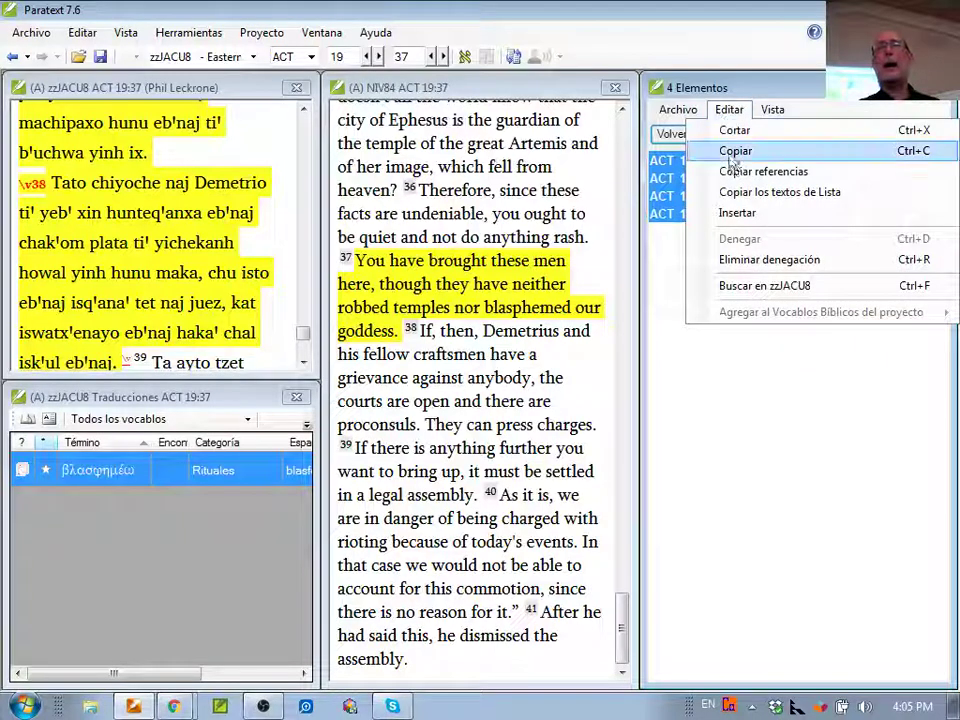
{"action": "left_click", "coordinate": [740, 270]}
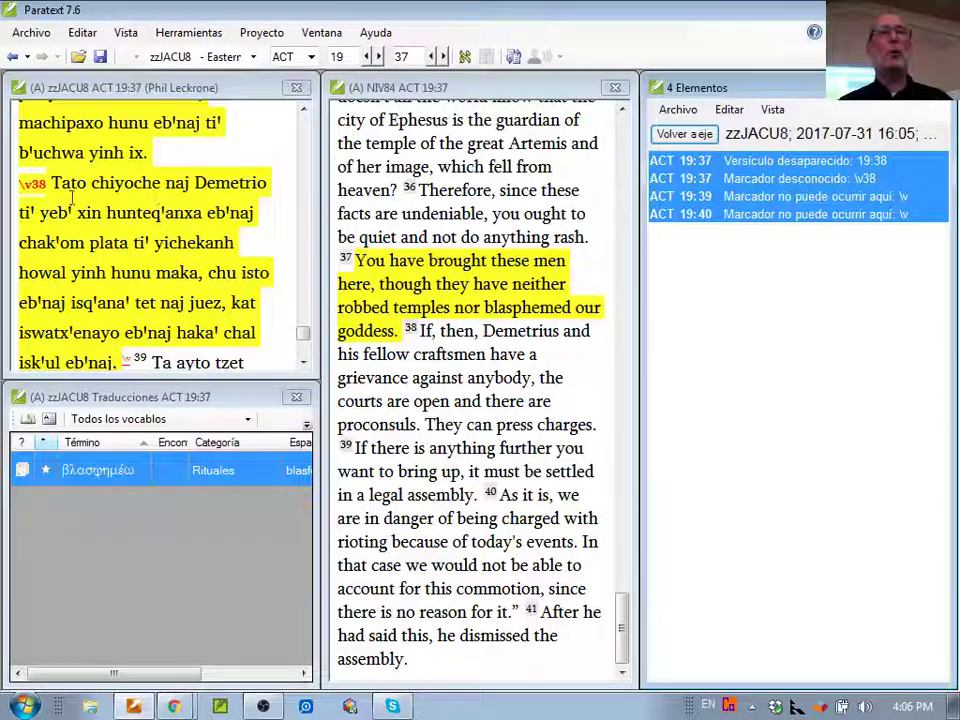
Step: Restore the space between the \v marker and 38 in Acts 19, save the text and rerun the basic checks
{"action": "left_click", "coordinate": [52, 245]}
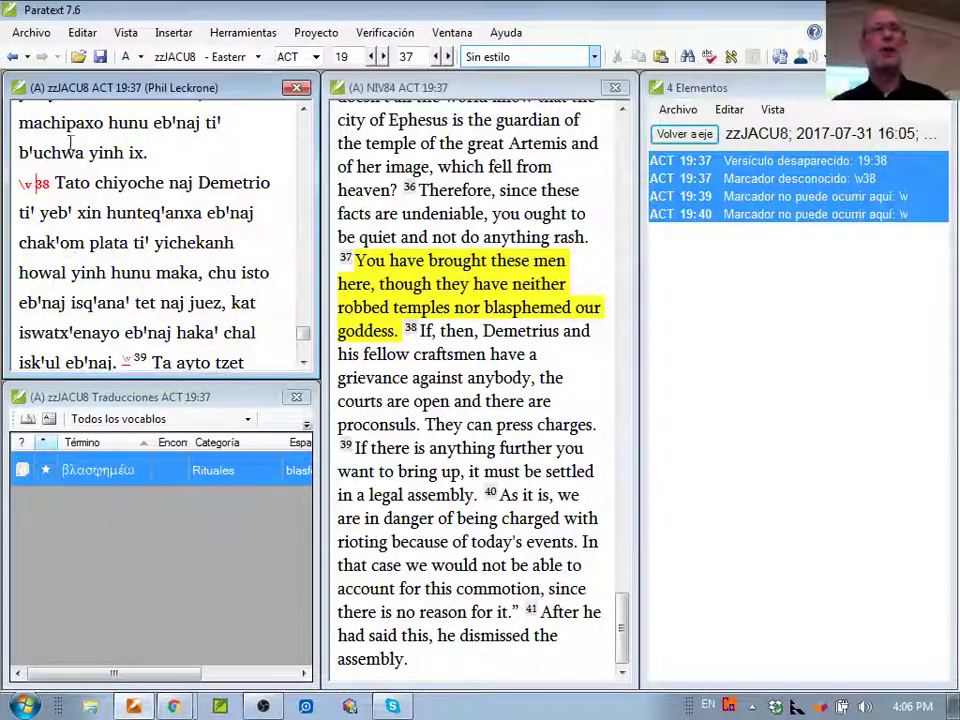
{"action": "left_click", "coordinate": [101, 57]}
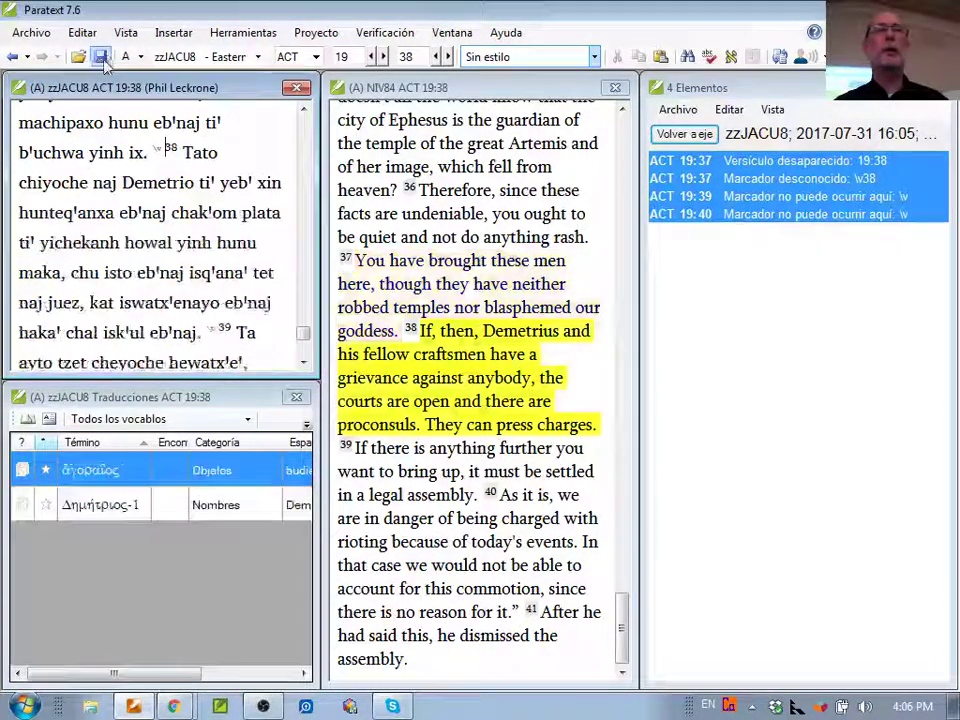
{"action": "left_click", "coordinate": [686, 134]}
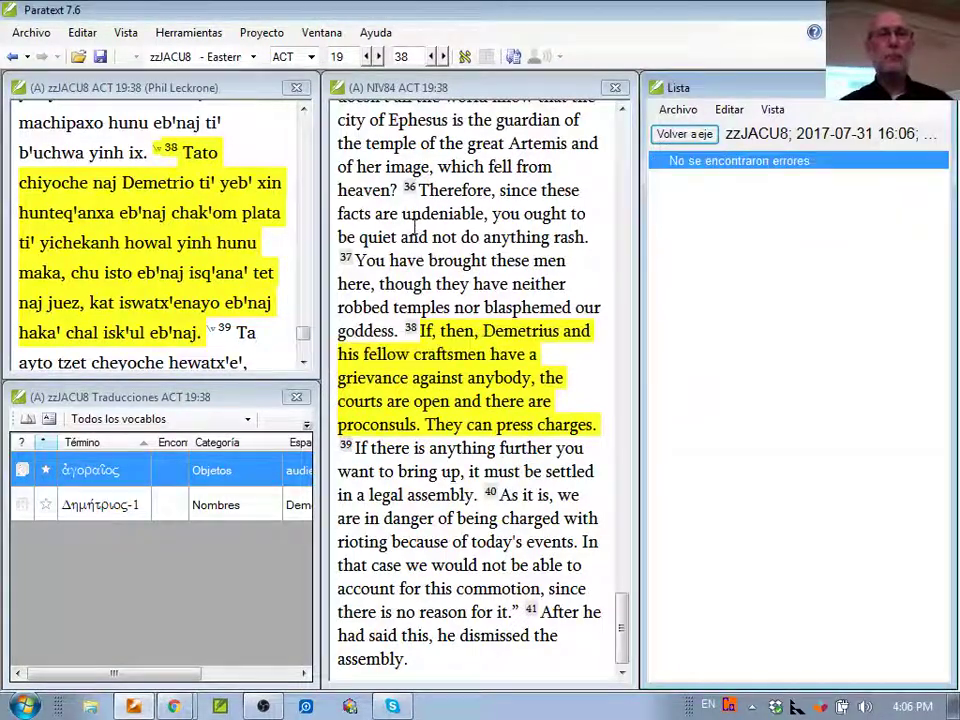
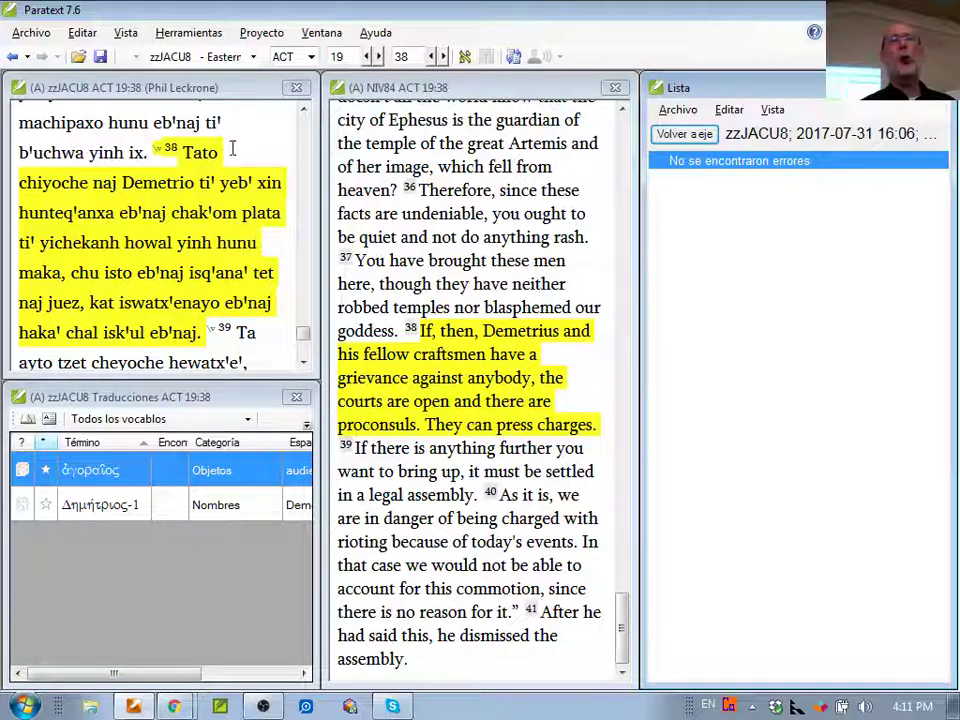
Step: Run the basic checks on Mateo to Apocalipsis in zzJACU8 with the Referencias check added
{"action": "left_click", "coordinate": [385, 32]}
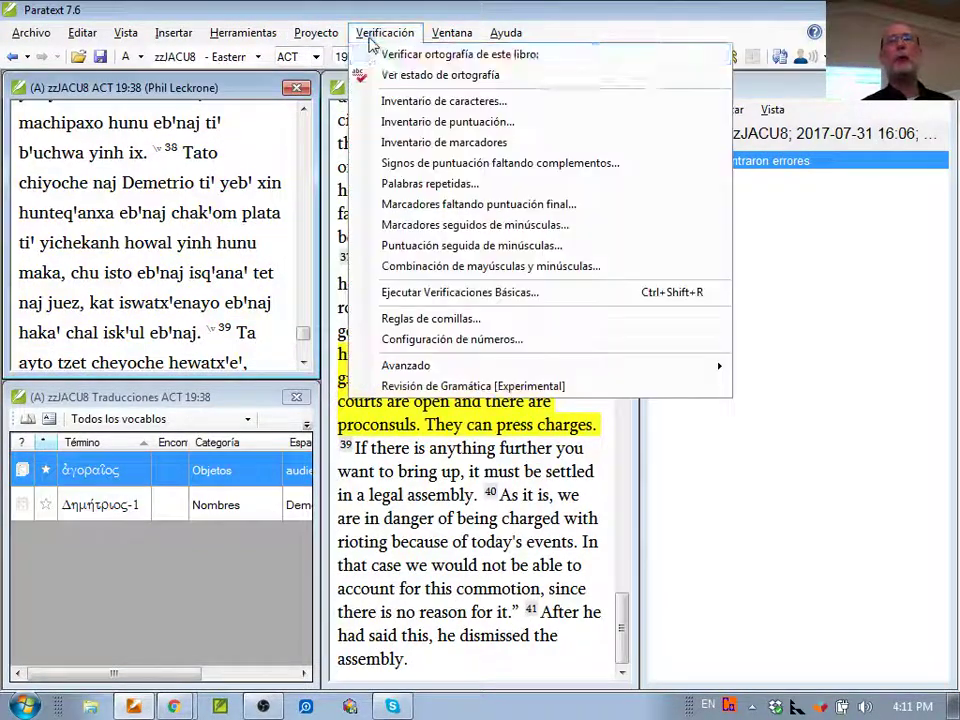
{"action": "left_click", "coordinate": [400, 290]}
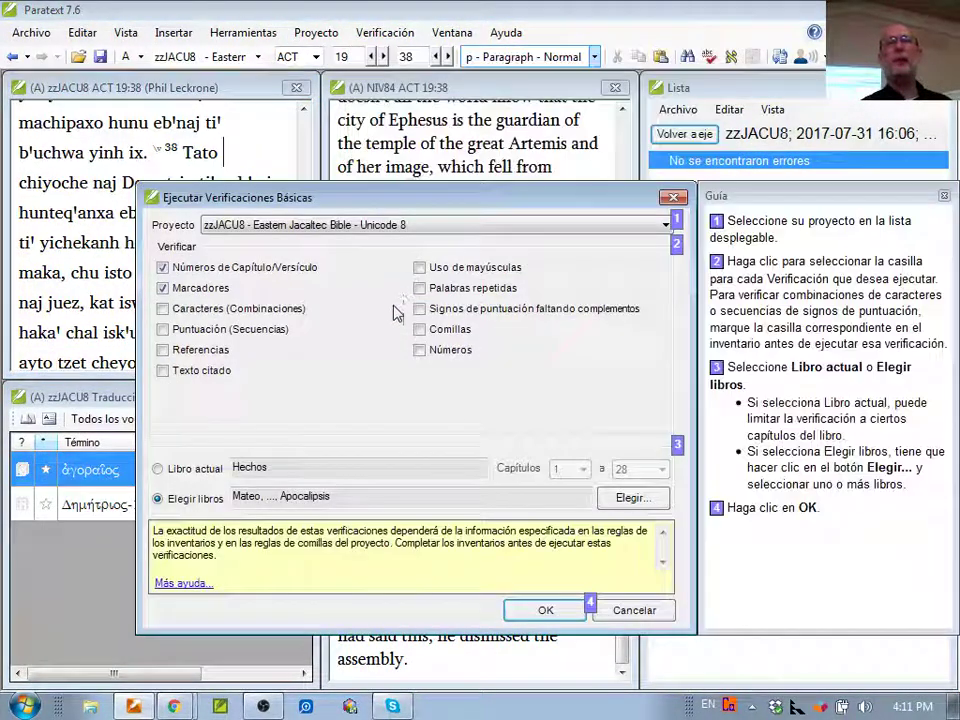
{"action": "left_click", "coordinate": [166, 352]}
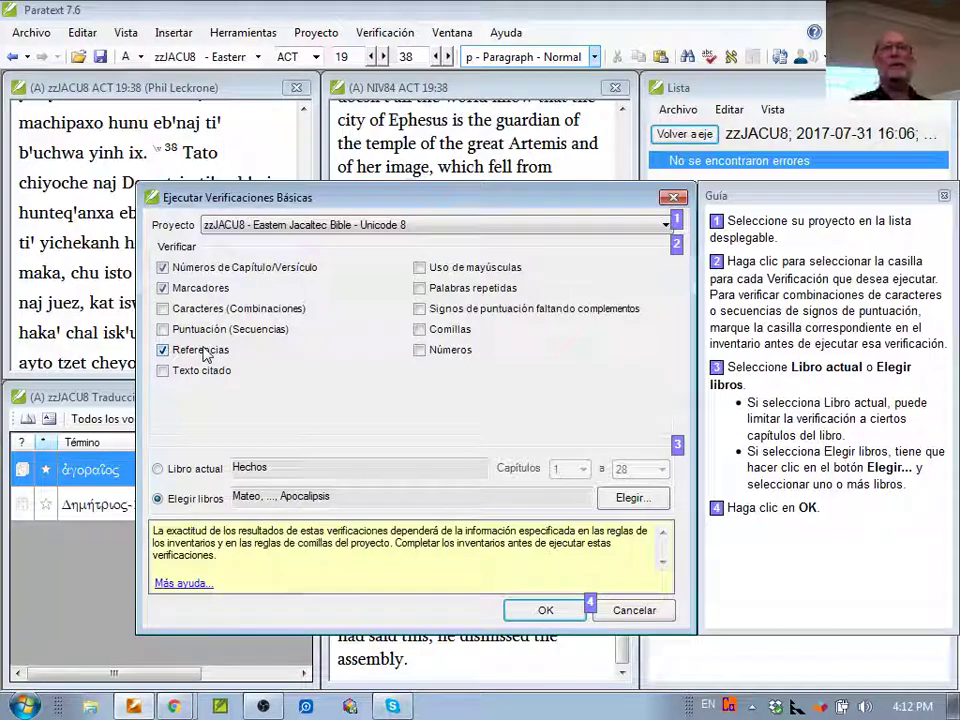
{"action": "left_click", "coordinate": [544, 609]}
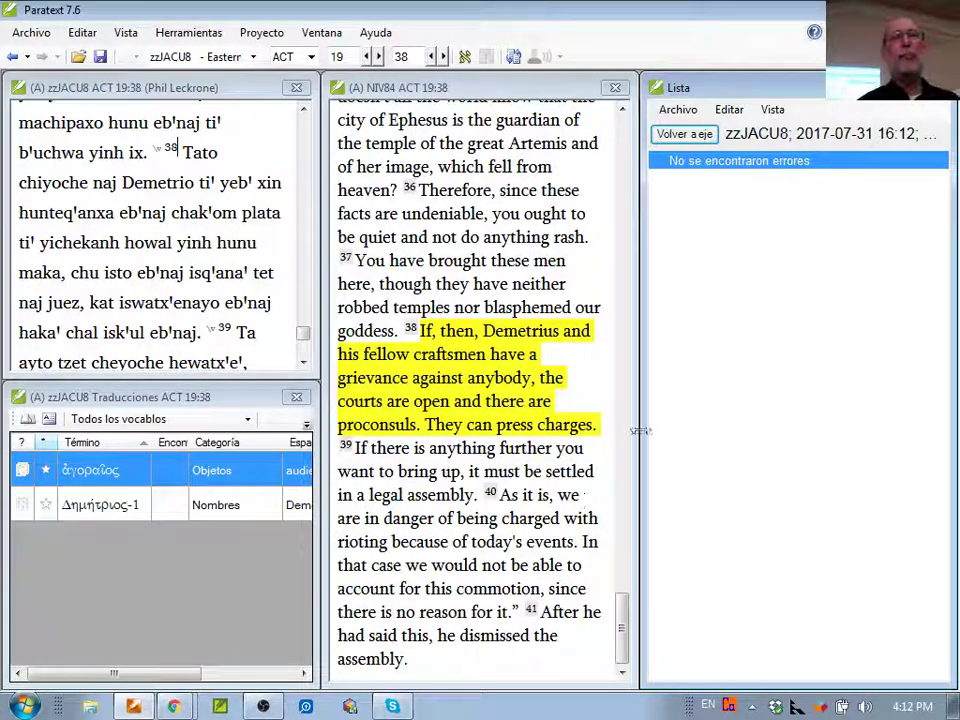
Step: Show the footnotes of the zzJACU8 text and go to Acts chapter 18
{"action": "left_click", "coordinate": [126, 33]}
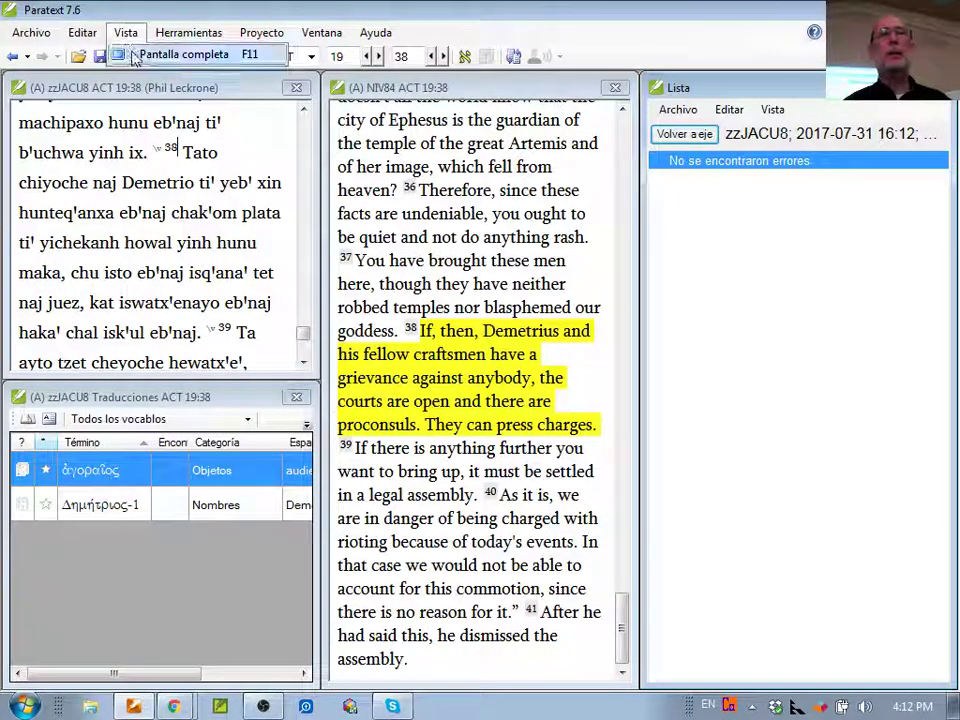
{"action": "left_click", "coordinate": [111, 245]}
{"action": "left_click", "coordinate": [125, 33]}
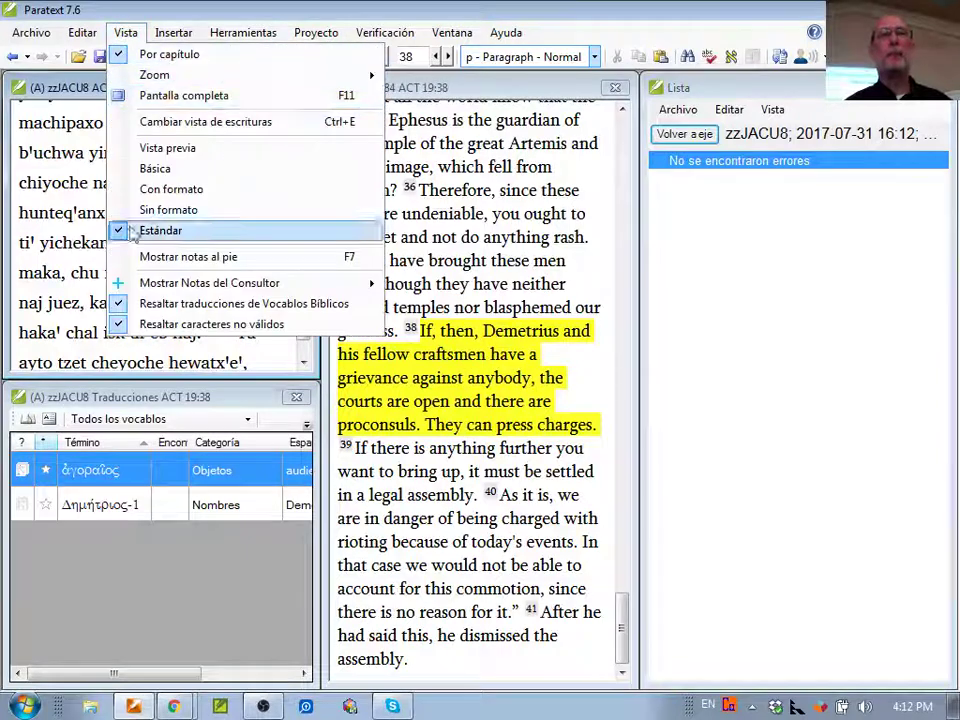
{"action": "left_click", "coordinate": [160, 258]}
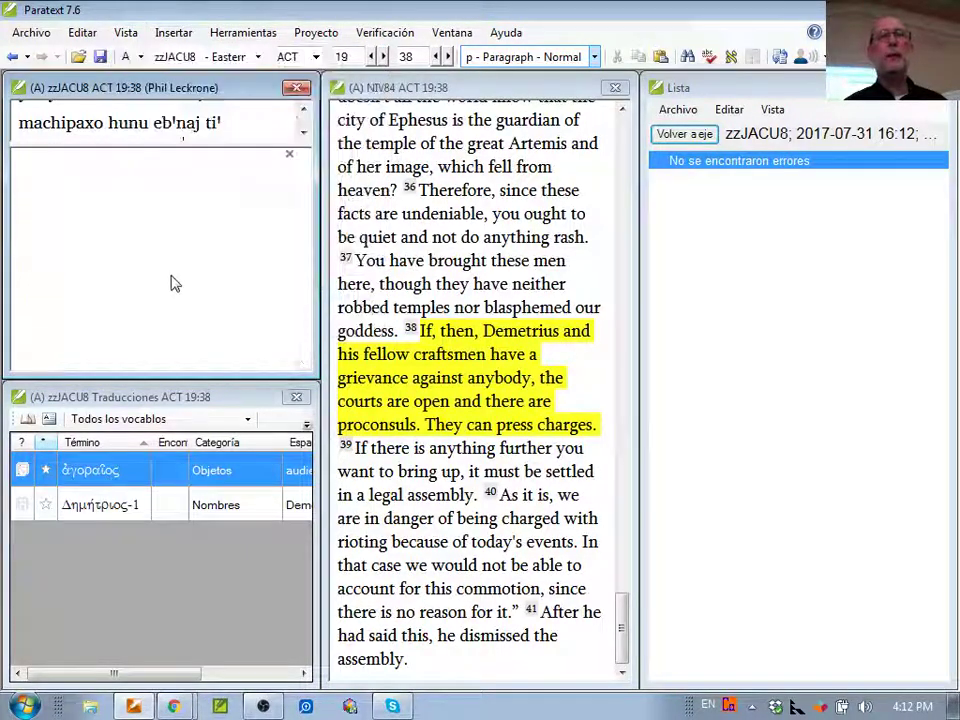
{"action": "left_click", "coordinate": [373, 57]}
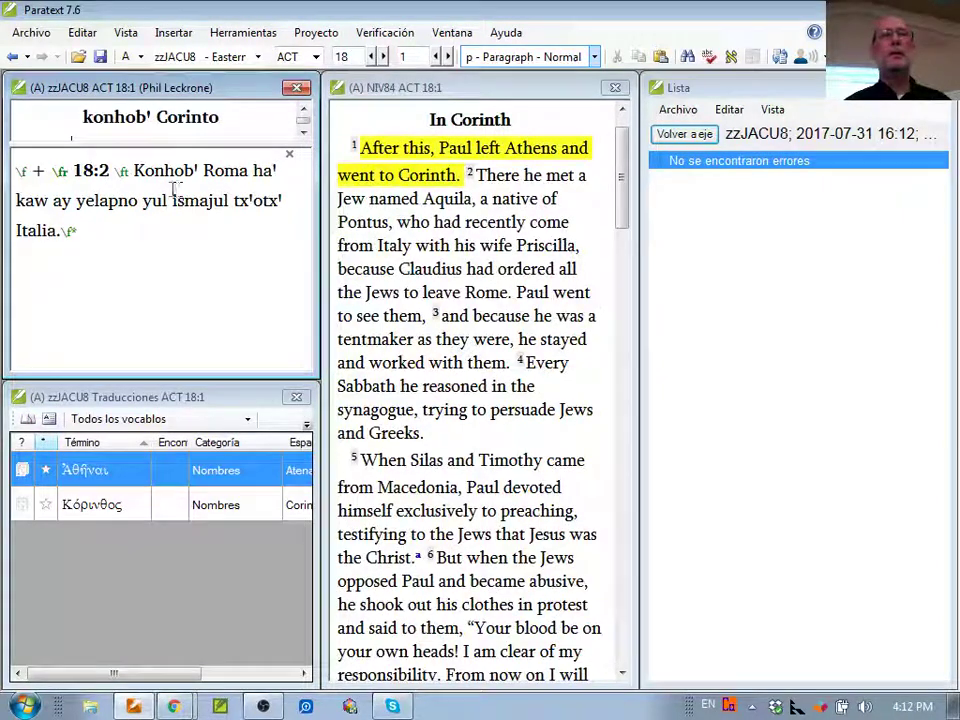
Step: Replace the colon with a period in the Acts 18:2 footnote's \fr reference, making it 18.2, and rerun the basic checks
{"action": "left_click", "coordinate": [96, 170]}
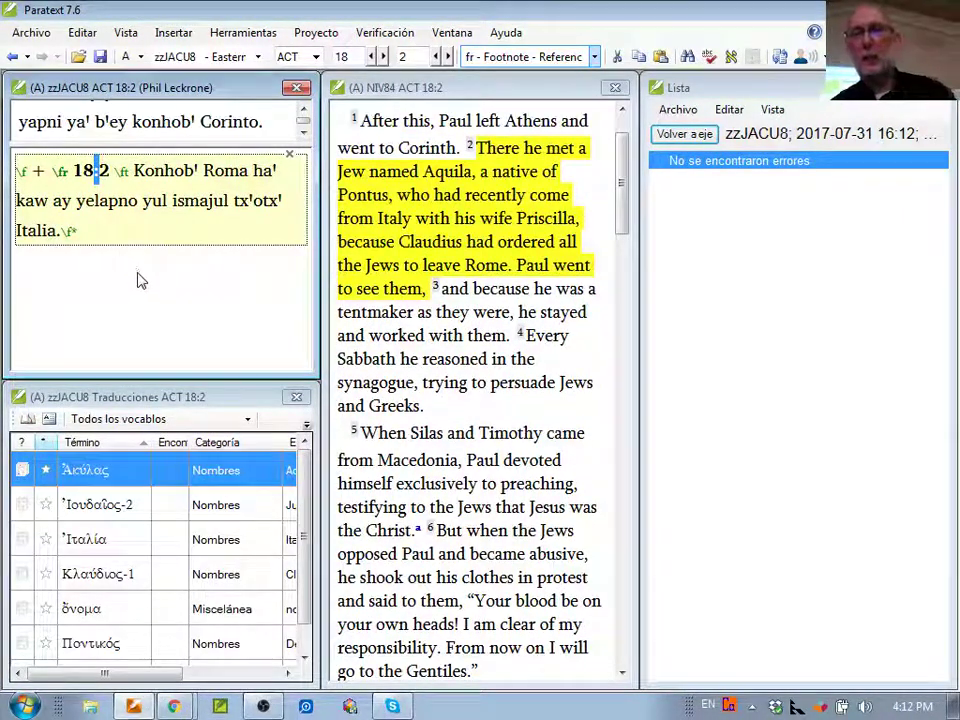
{"action": "type", "text": "."}
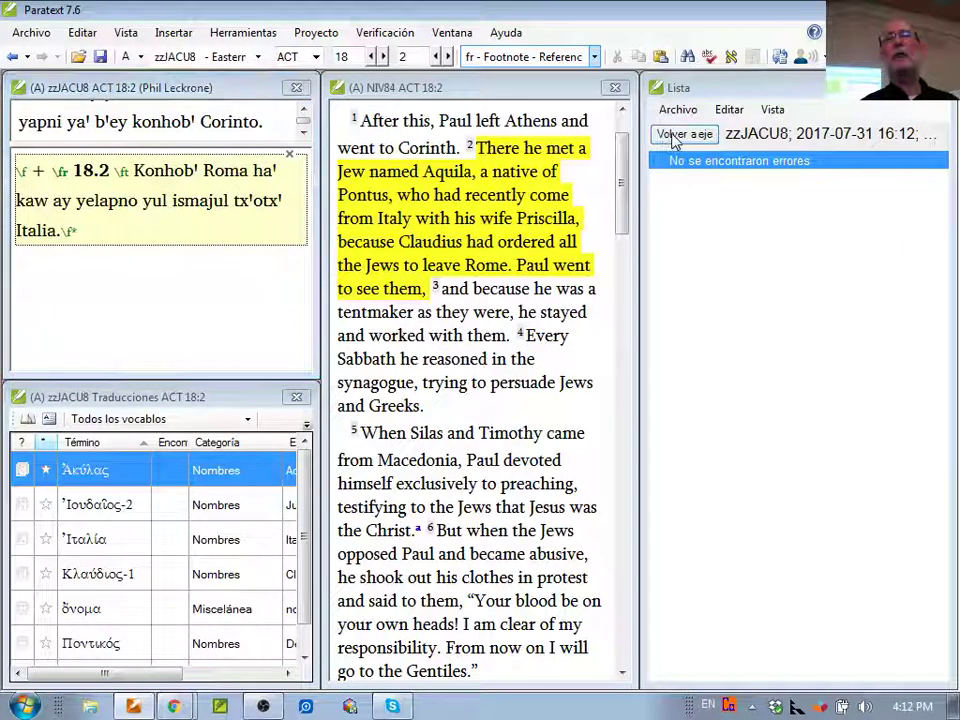
{"action": "left_click", "coordinate": [670, 136]}
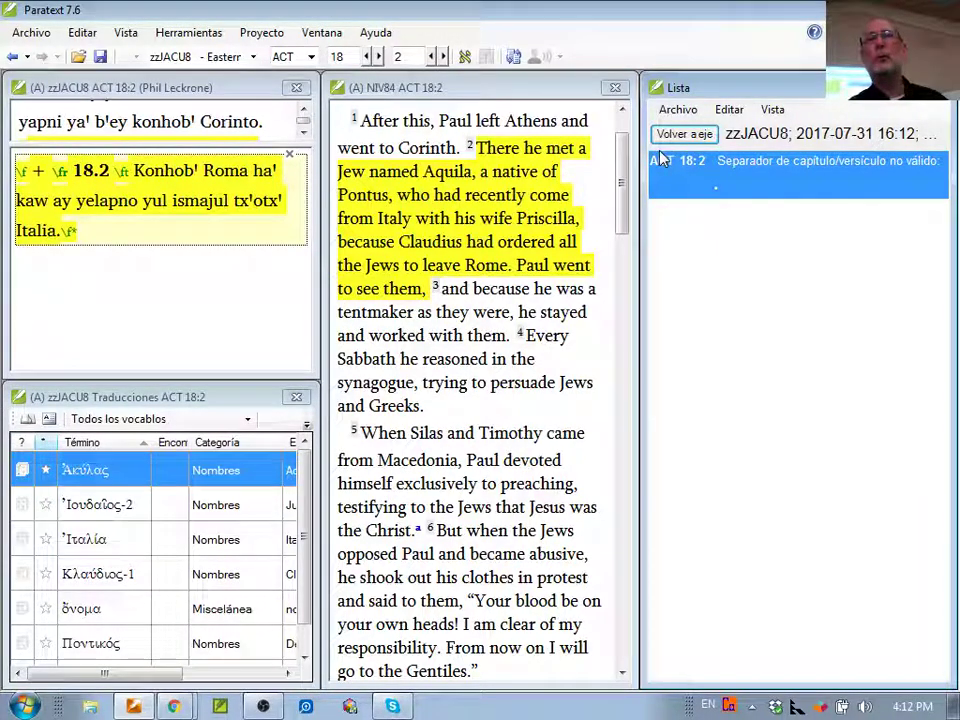
Step: Go to the reported ACT 18:2 error, restore the footnote reference to 18:2 with a colon and rerun the basic checks
{"action": "double_click", "coordinate": [671, 164]}
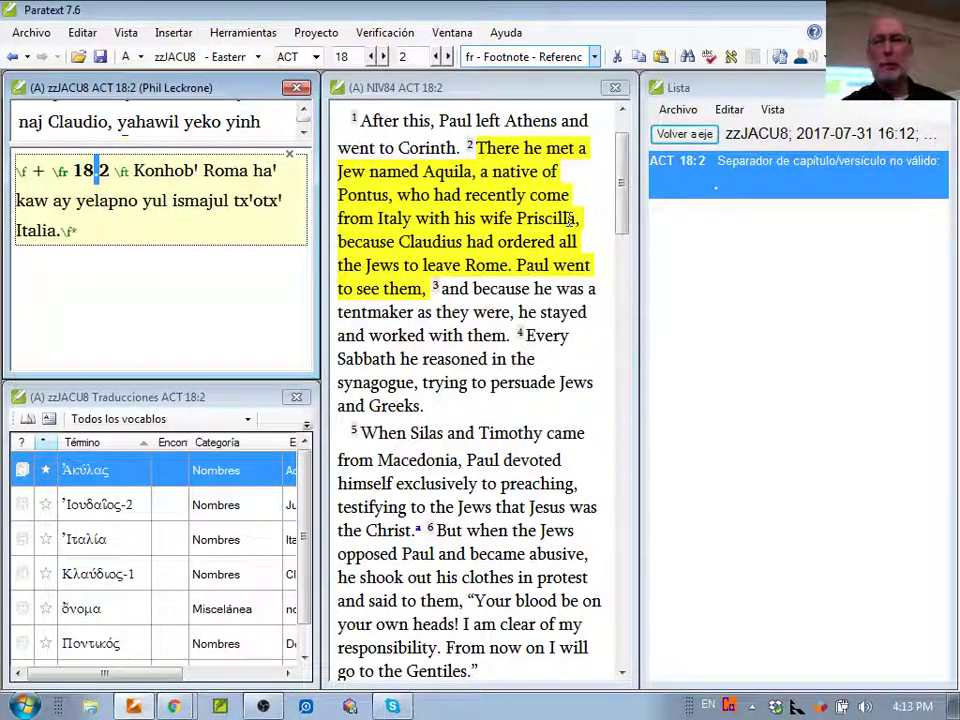
{"action": "type", "text": ":"}
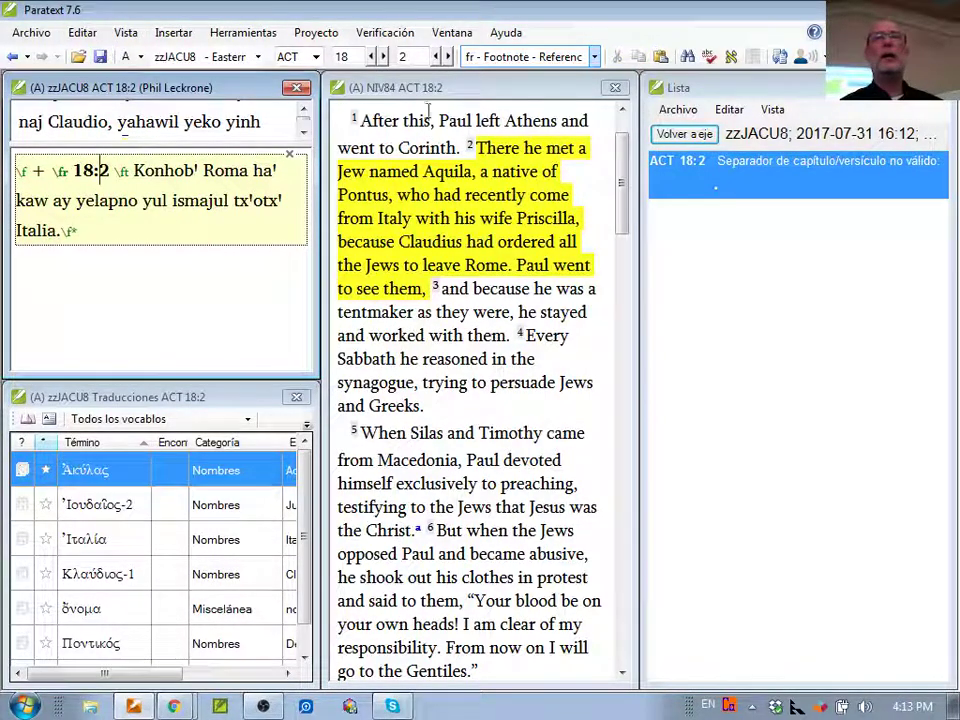
{"action": "left_click", "coordinate": [686, 134]}
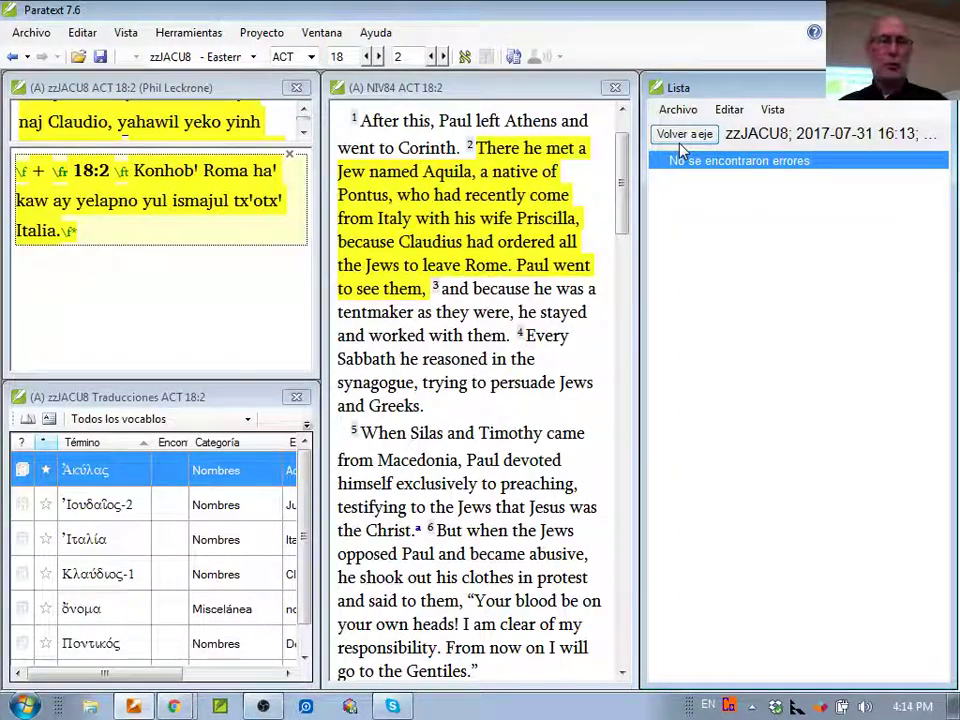
{"action": "key", "text": "alt+Tab"}
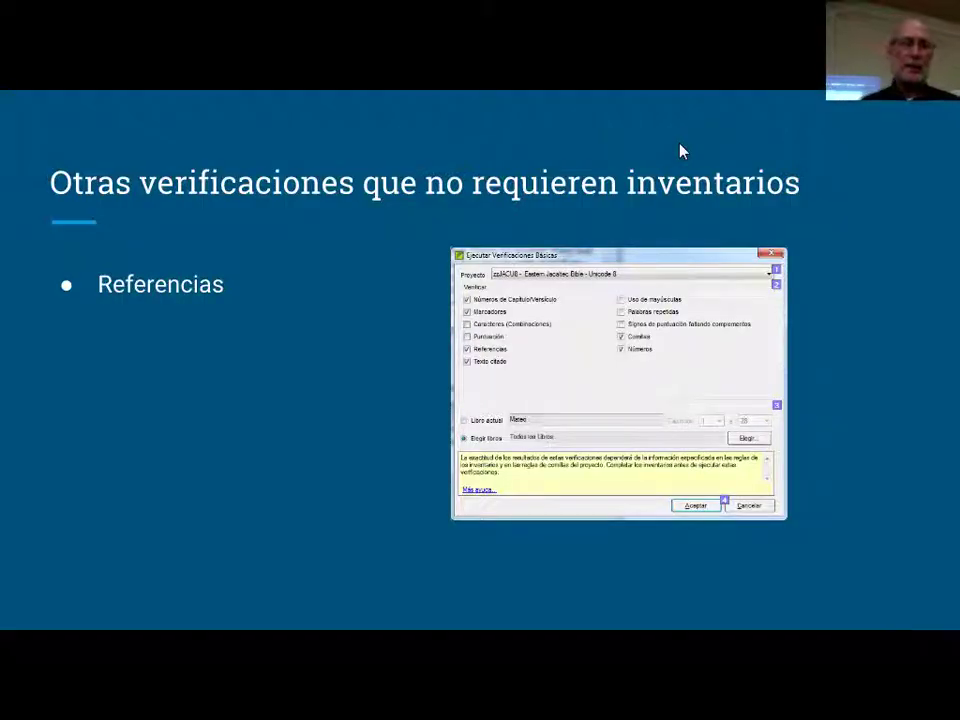
{"action": "key", "text": "Right"}
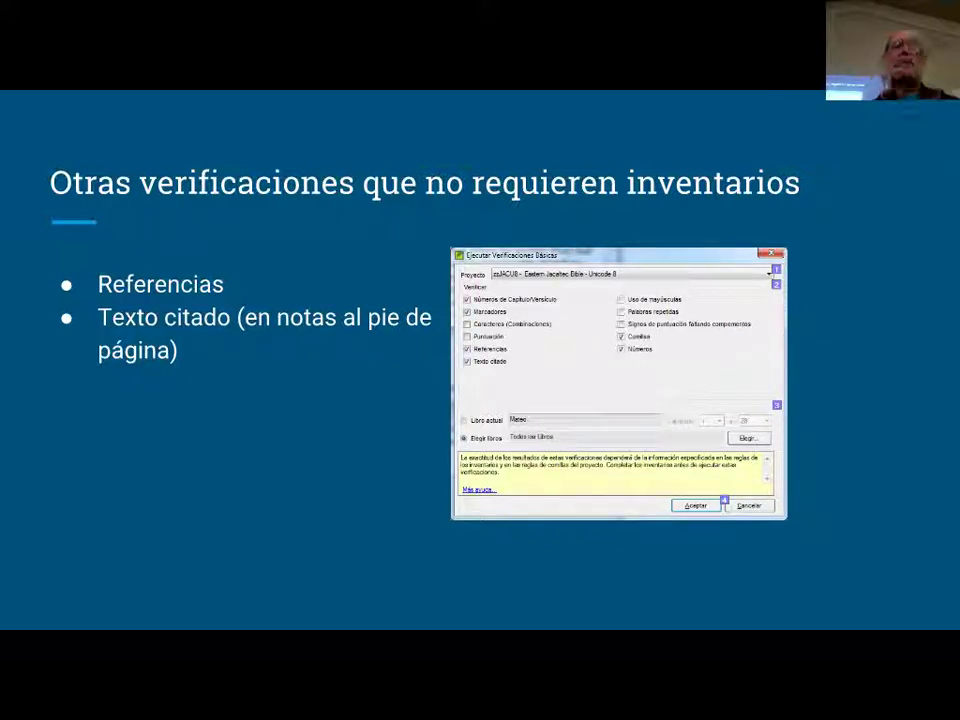
{"action": "key", "text": "alt+Tab"}
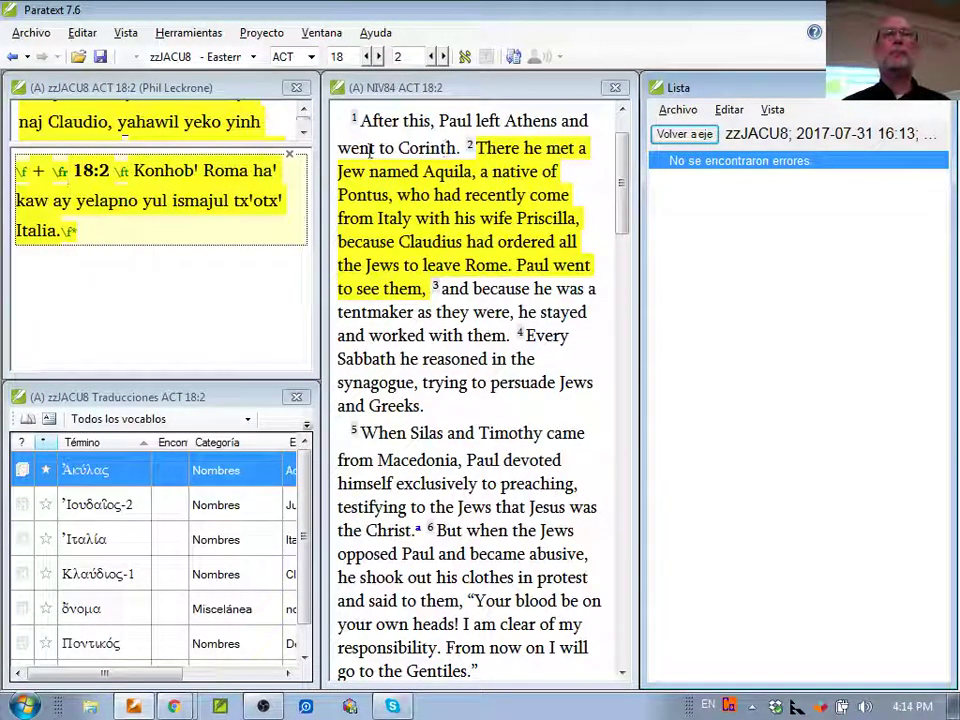
Step: Open the basic checks setup for zzJACU8 and add the Texto citado check
{"action": "left_click", "coordinate": [176, 121]}
{"action": "left_click", "coordinate": [362, 36]}
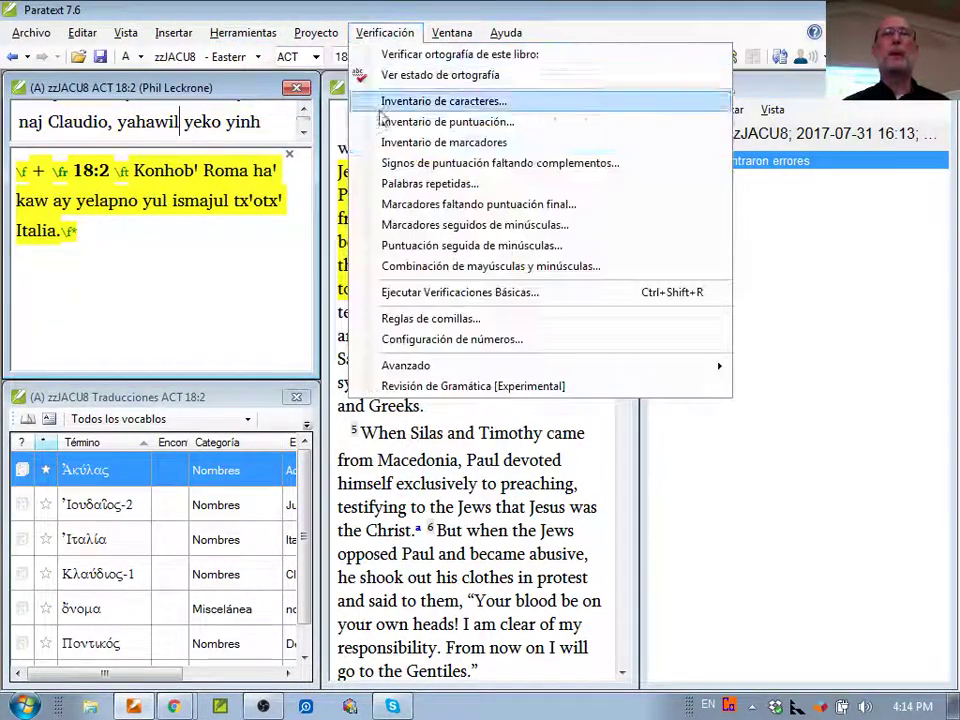
{"action": "left_click", "coordinate": [430, 292]}
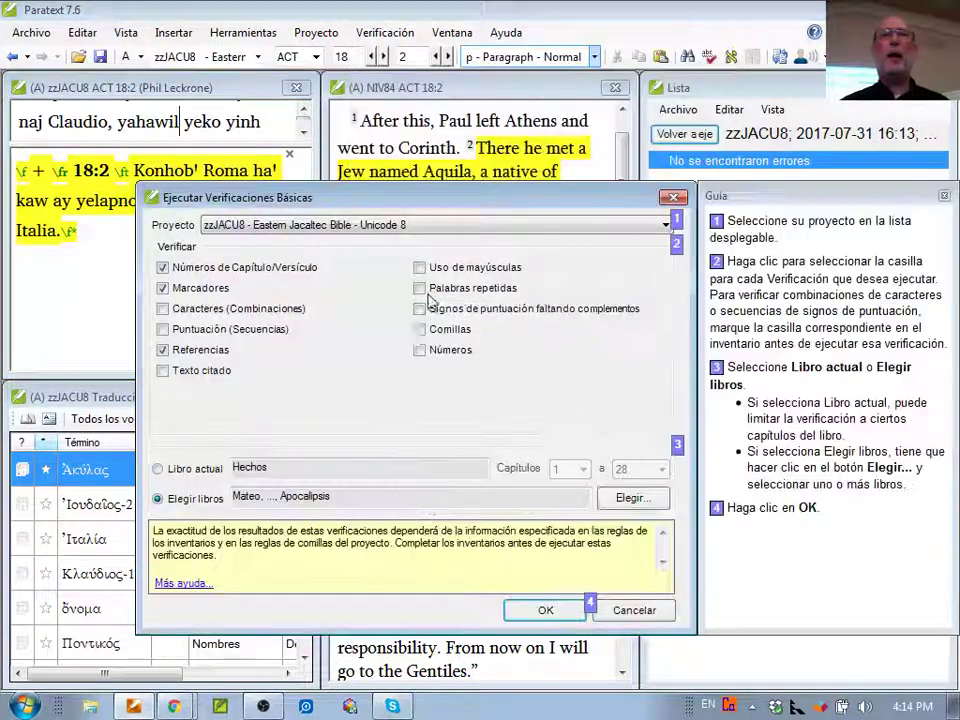
{"action": "left_click", "coordinate": [162, 372]}
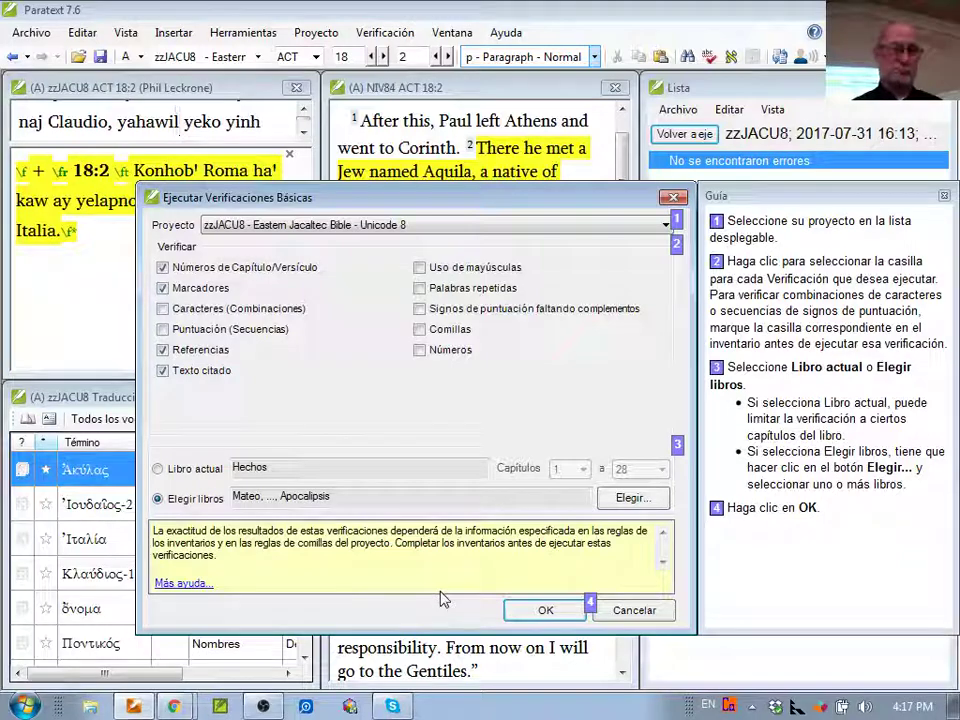
{"action": "key", "text": "alt+Tab"}
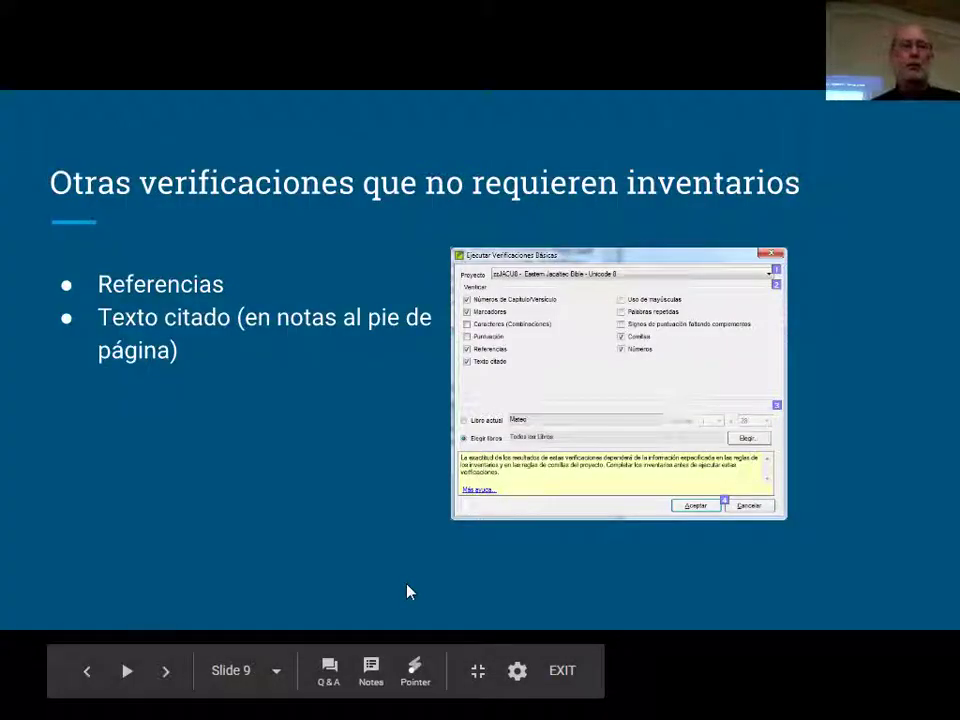
{"action": "key", "text": "Right"}
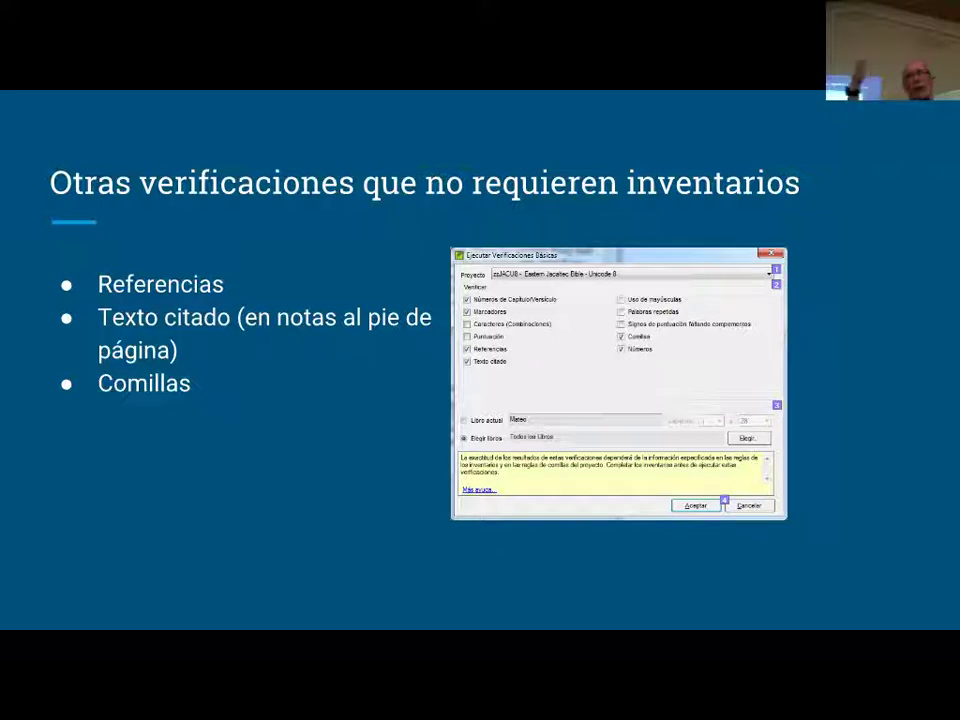
{"action": "key", "text": "Right"}
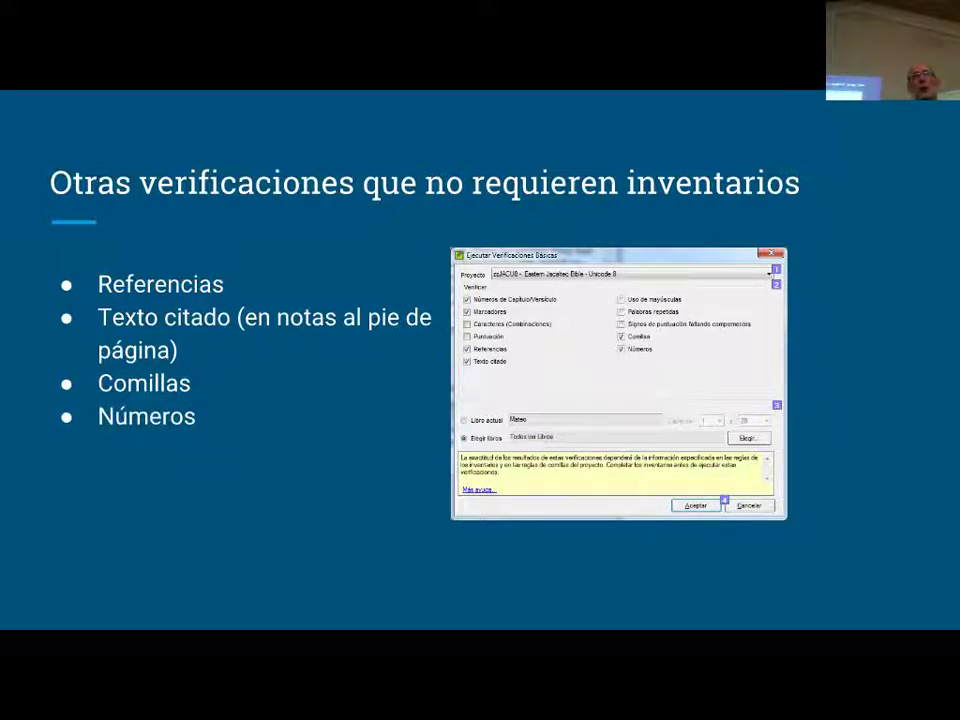
{"action": "key", "text": "Right"}
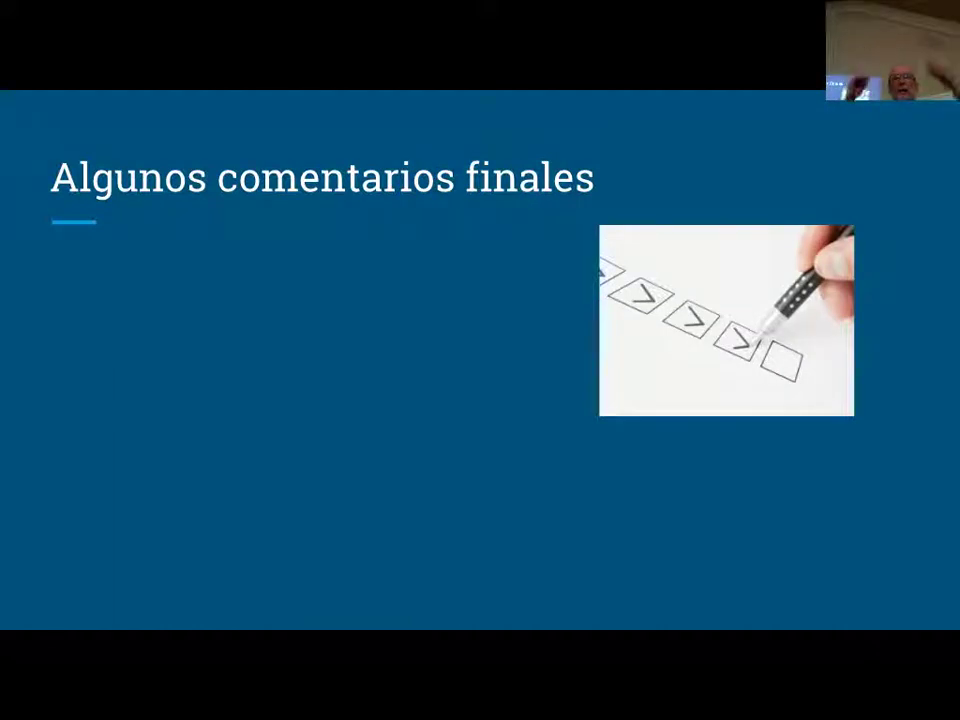
{"action": "key", "text": "Left"}
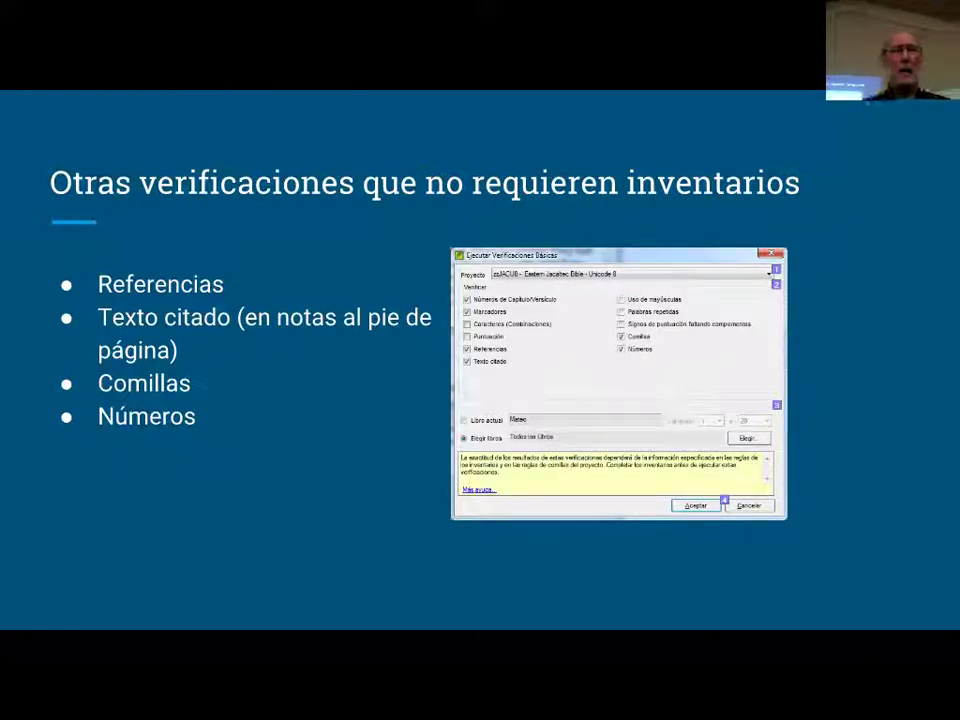
{"action": "key", "text": "alt+Tab"}
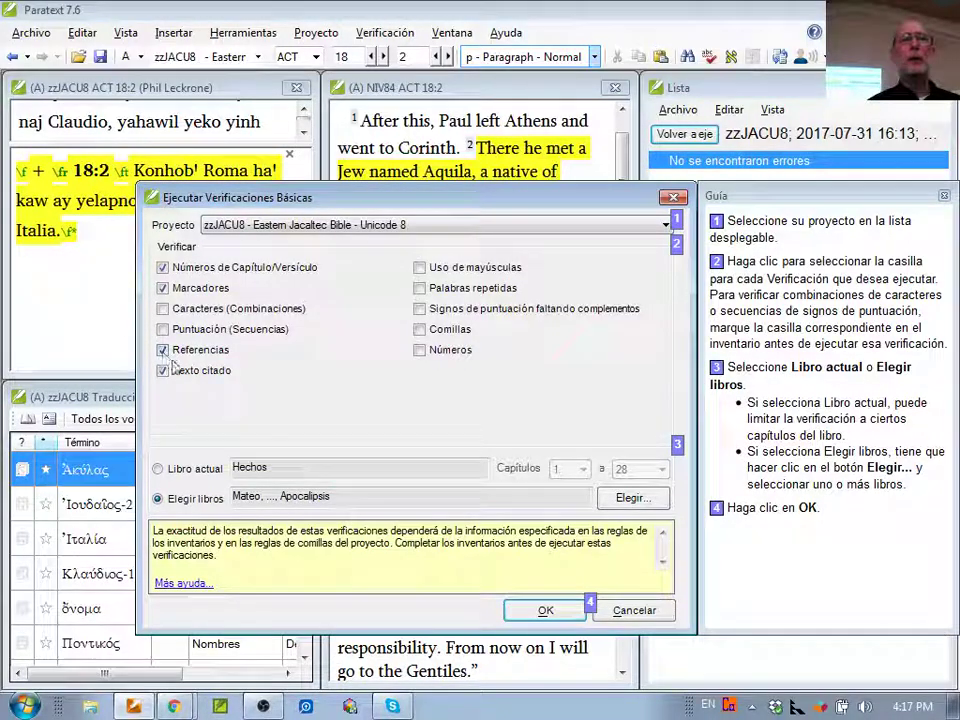
Step: Add the Comillas and Números checks to the zzJACU8 basic checks
{"action": "left_click", "coordinate": [419, 329]}
{"action": "left_click", "coordinate": [420, 350]}
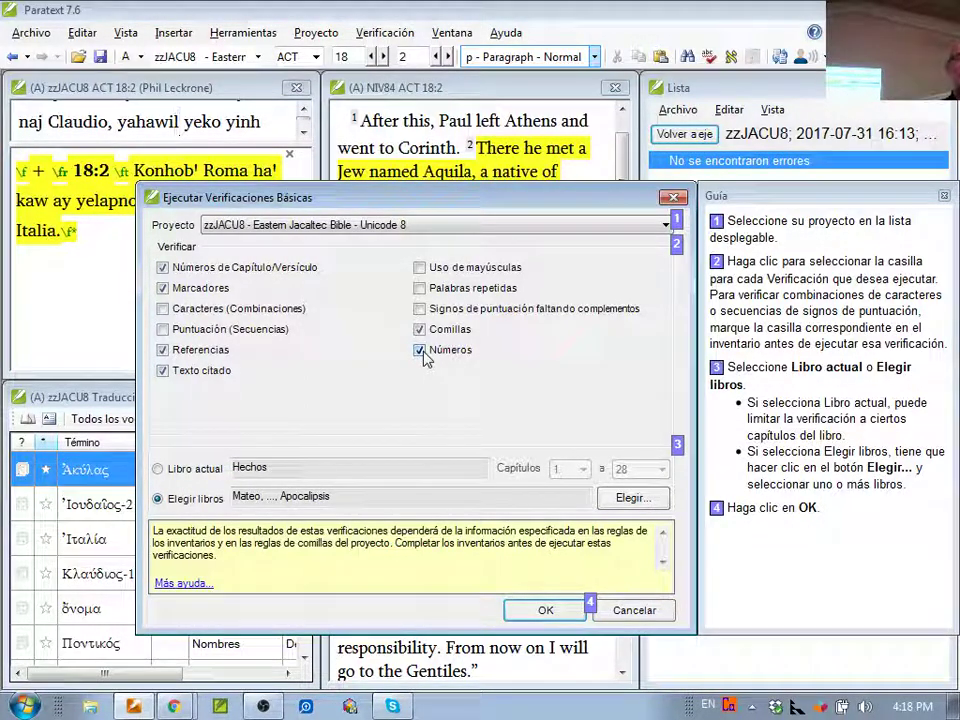
{"action": "key", "text": "alt+Tab"}
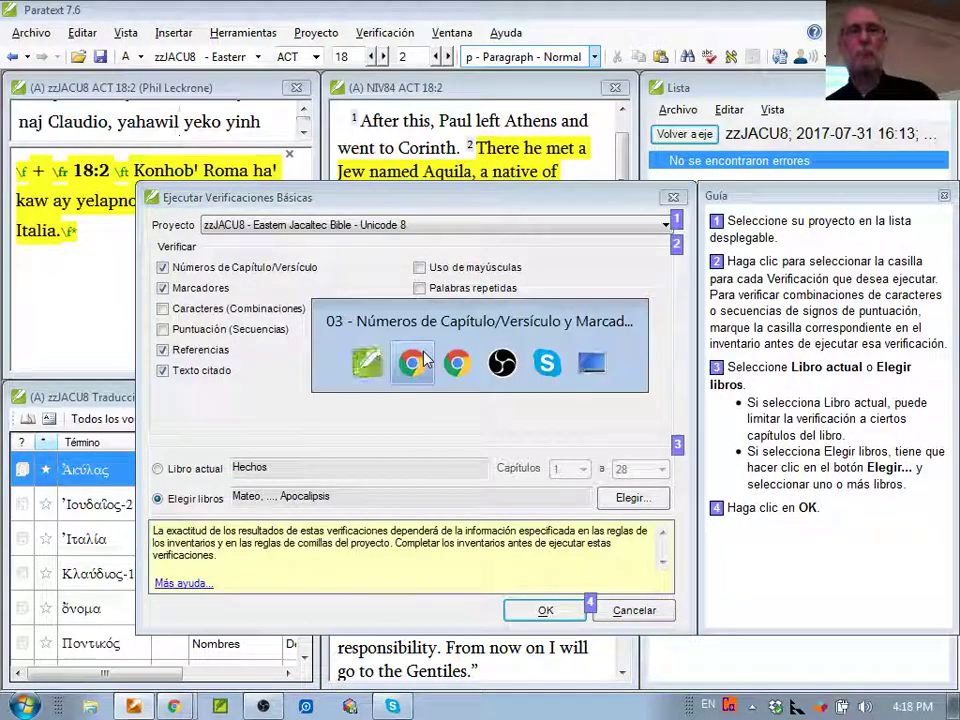
{"action": "key", "text": "Right"}
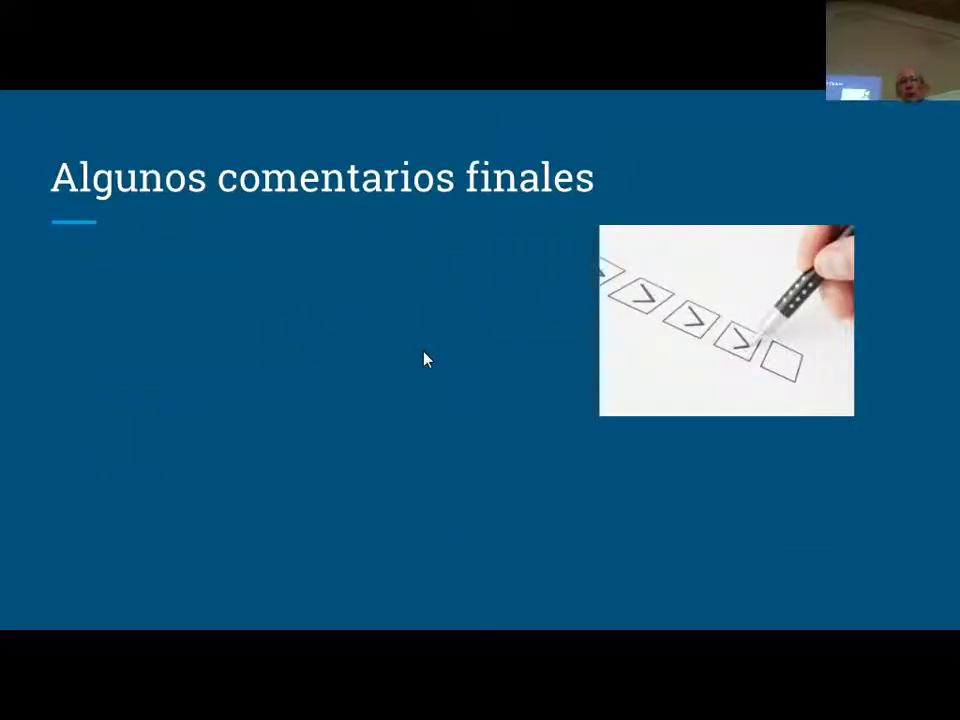
{"action": "key", "text": "Right"}
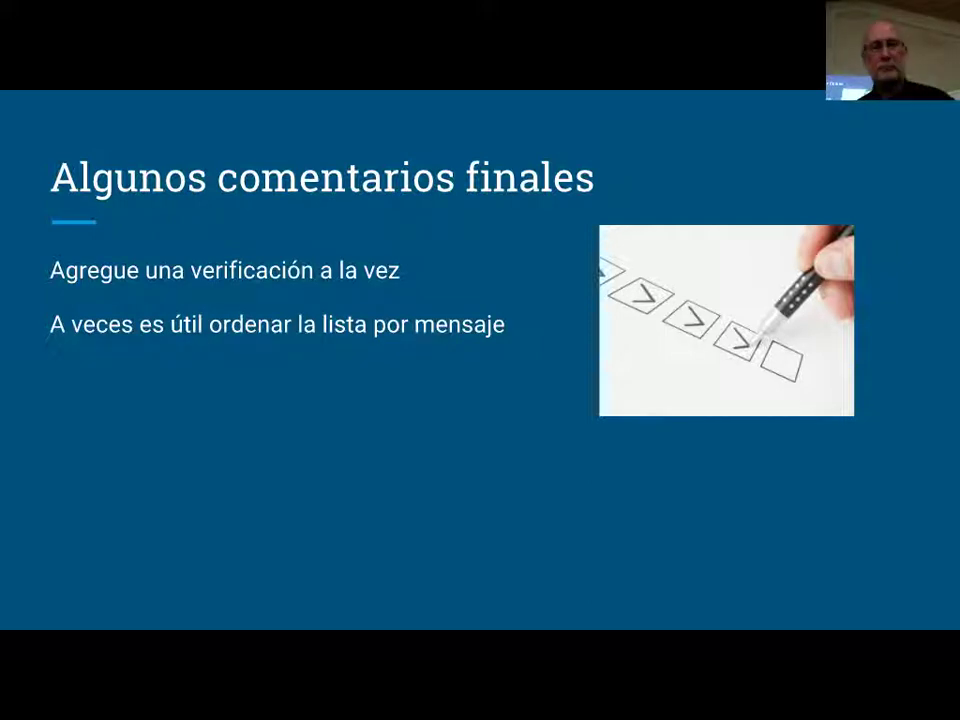
{"action": "key", "text": "alt+Tab"}
Step: Run the selected basic checks on Mateo to Apocalipsis in zzJACU8
{"action": "left_click", "coordinate": [424, 358]}
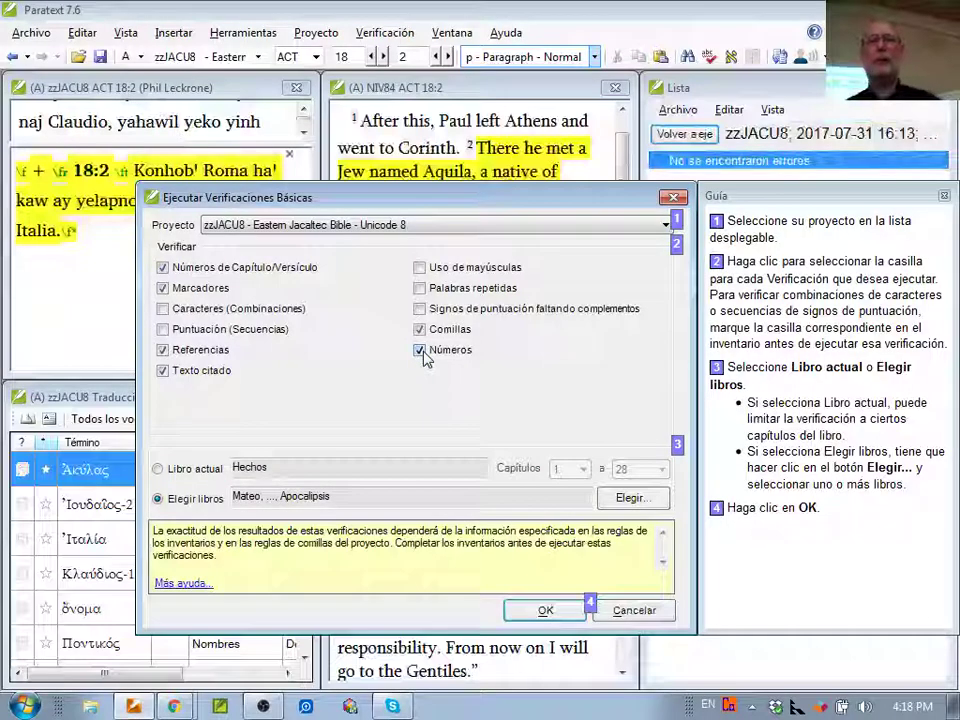
{"action": "left_click", "coordinate": [542, 611]}
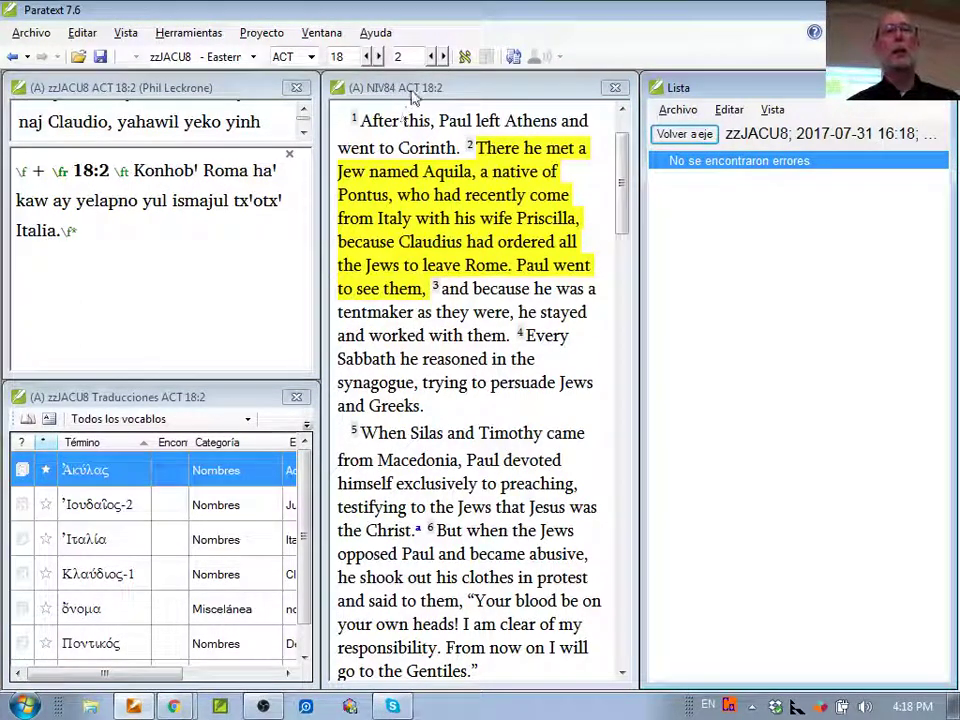
Step: Switch the NIV84 text window to the MP1 - My Project 1 project
{"action": "left_click", "coordinate": [380, 90]}
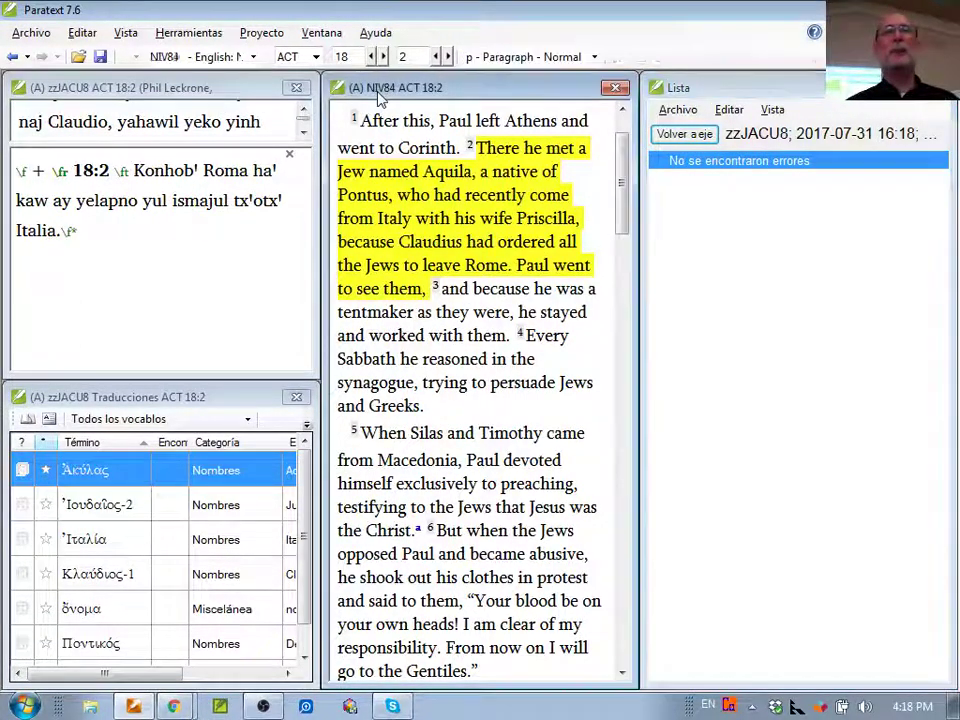
{"action": "left_click", "coordinate": [259, 59]}
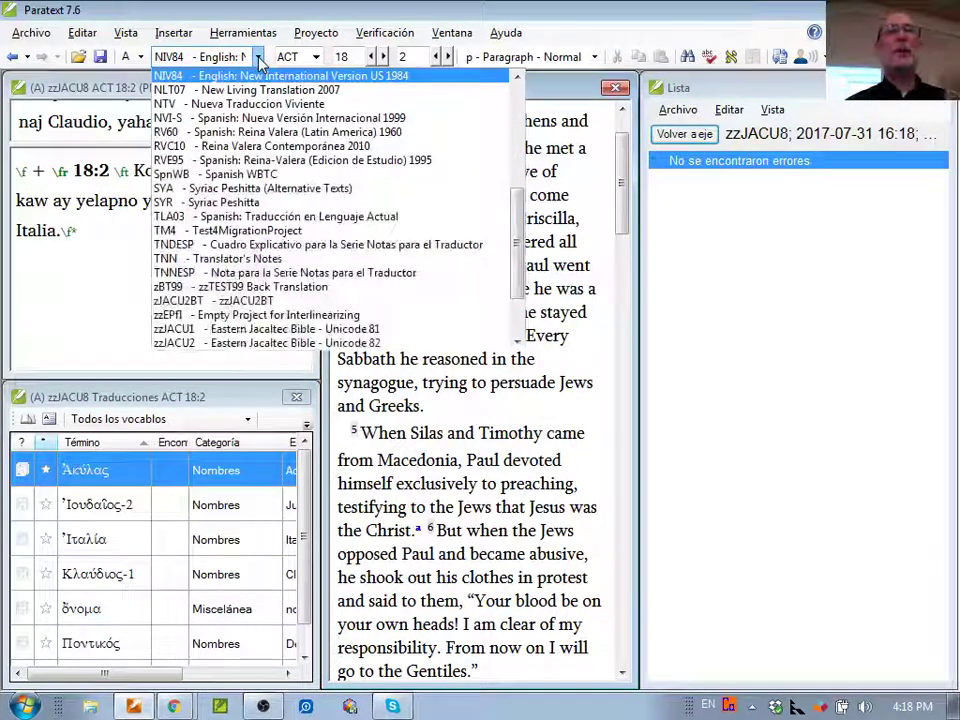
{"action": "scroll", "coordinate": [287, 146], "scroll_direction": "up", "scroll_amount": 2}
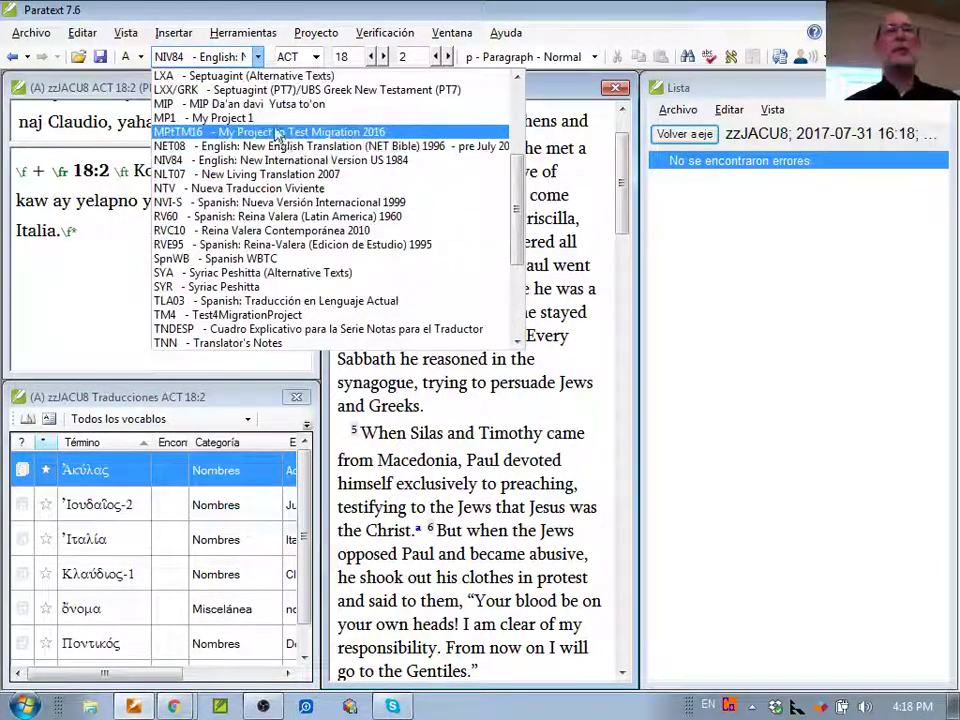
{"action": "left_click", "coordinate": [205, 117]}
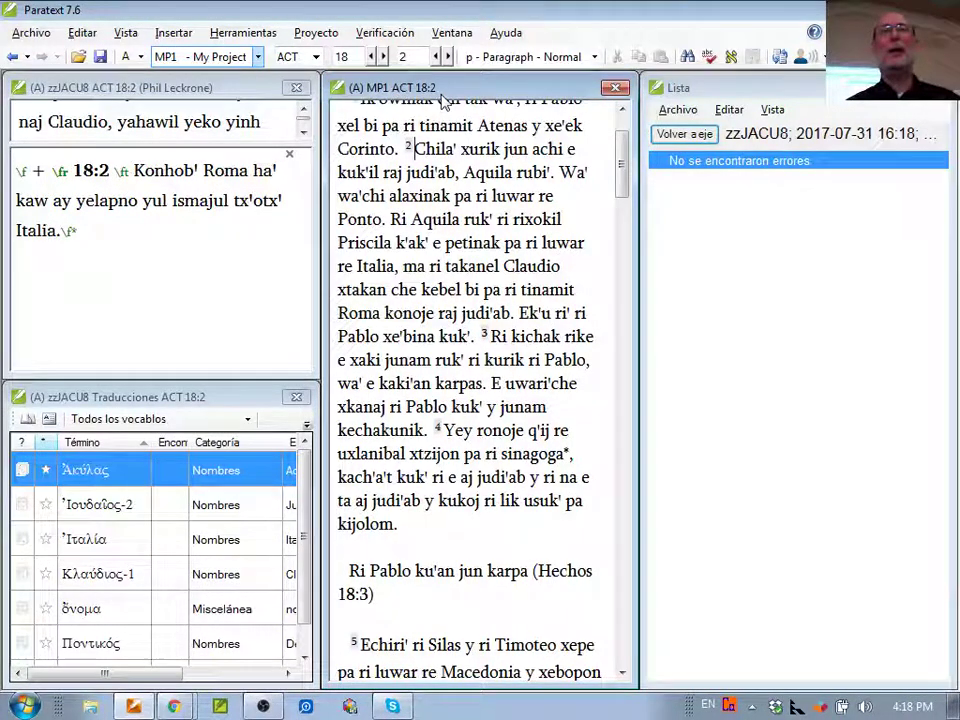
Step: Switch the MP1 text window to the MIP - MIP Da'an davi Yutsa to'on project
{"action": "left_click", "coordinate": [257, 57]}
{"action": "scroll", "coordinate": [283, 145], "scroll_direction": "up", "scroll_amount": 5}
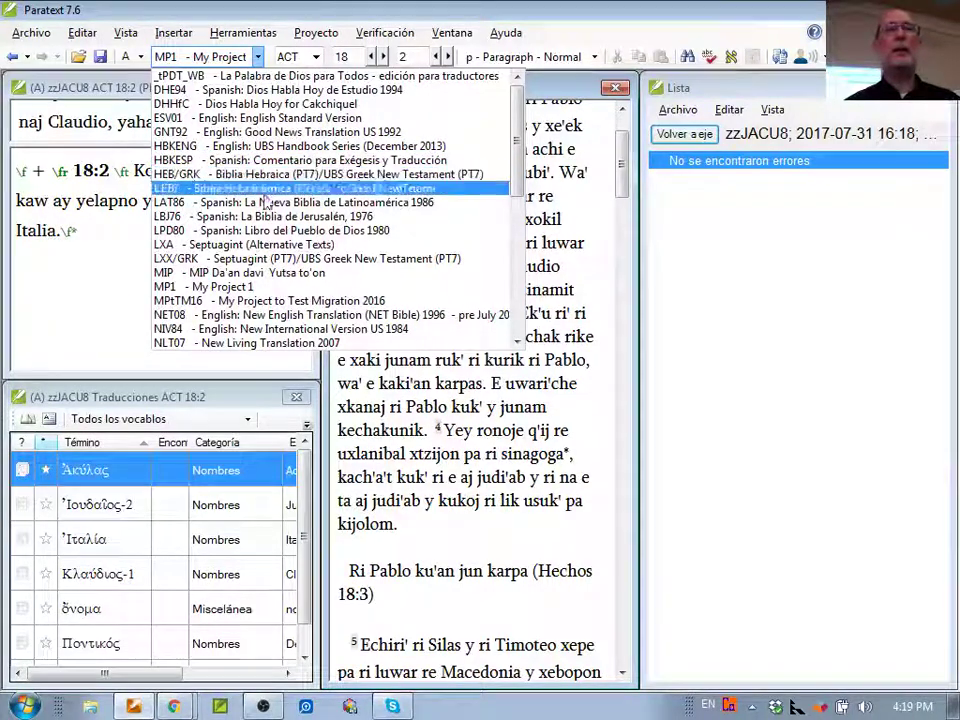
{"action": "left_click", "coordinate": [257, 274]}
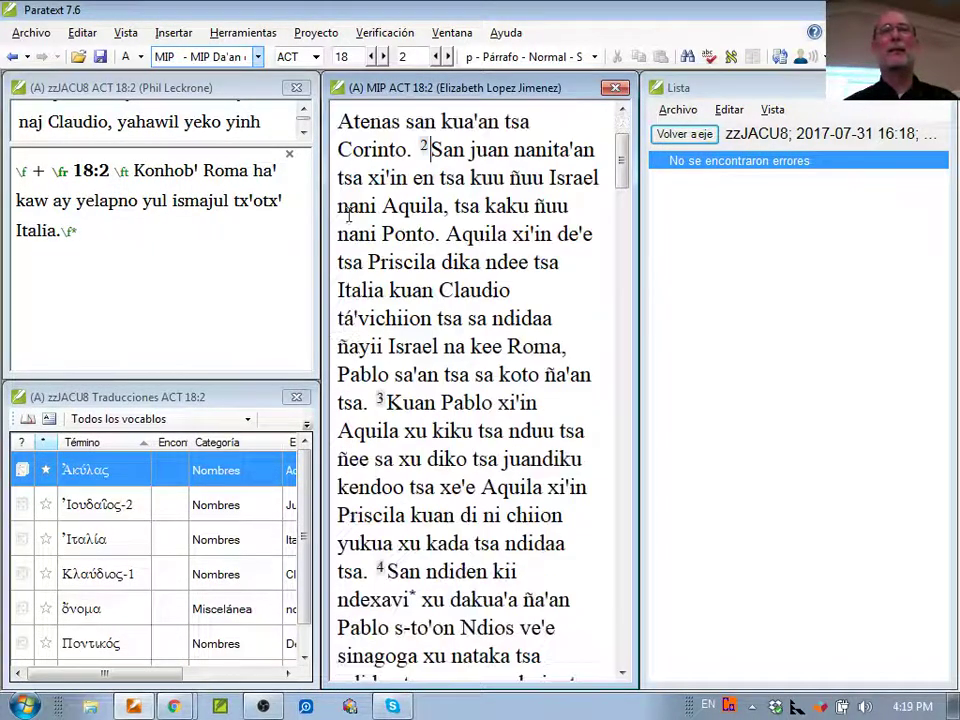
Step: Run the basic checks on all books of the MIP project, keeping the selected checks
{"action": "left_click", "coordinate": [380, 33]}
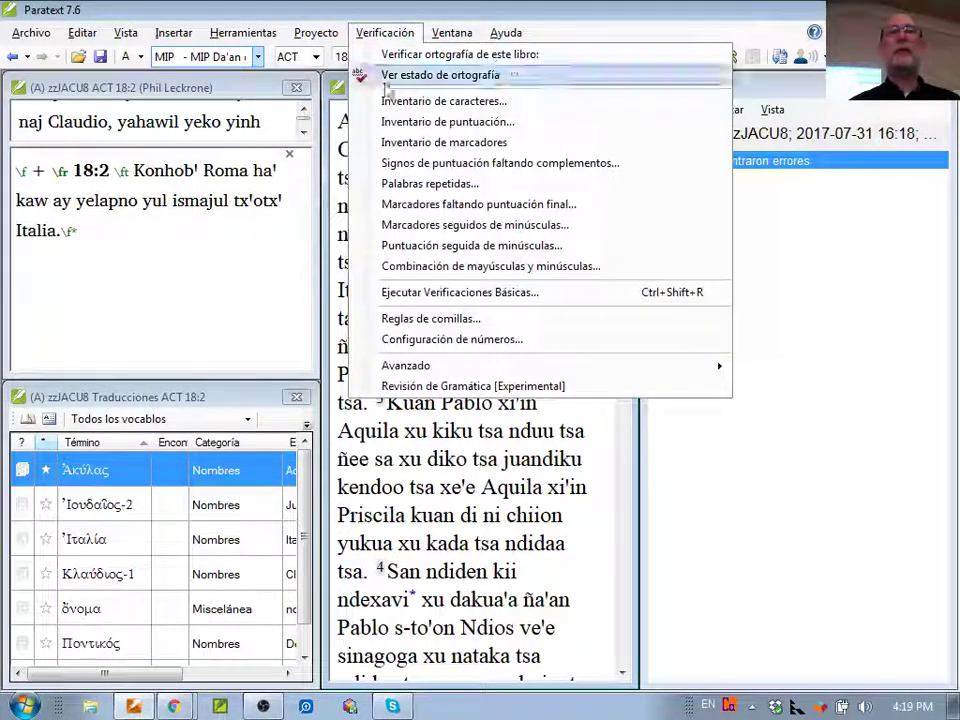
{"action": "left_click", "coordinate": [403, 294]}
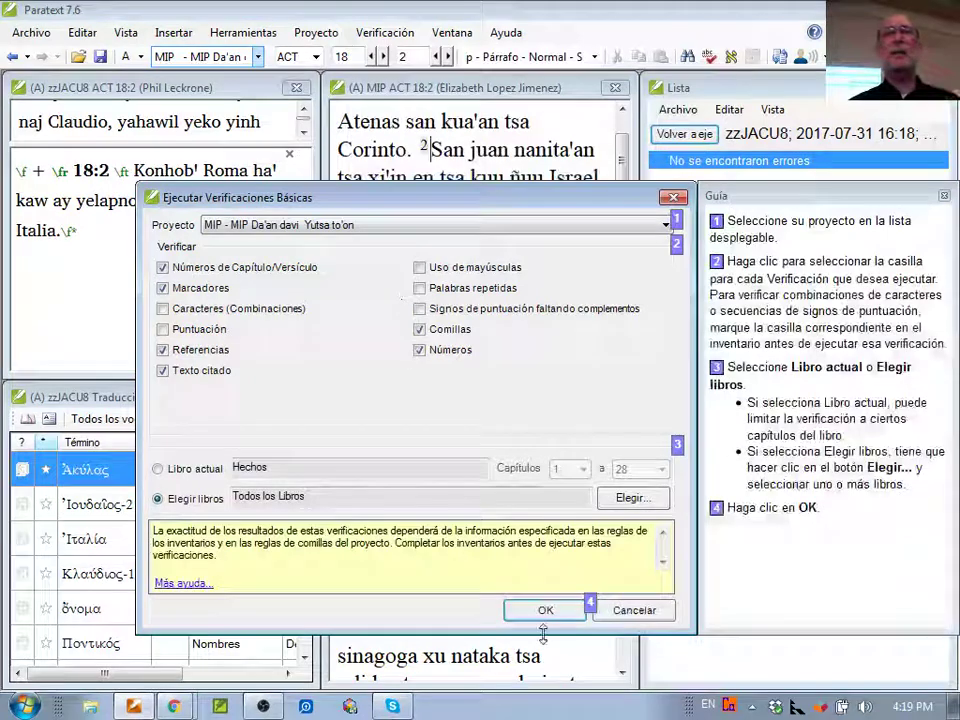
{"action": "left_click", "coordinate": [542, 612]}
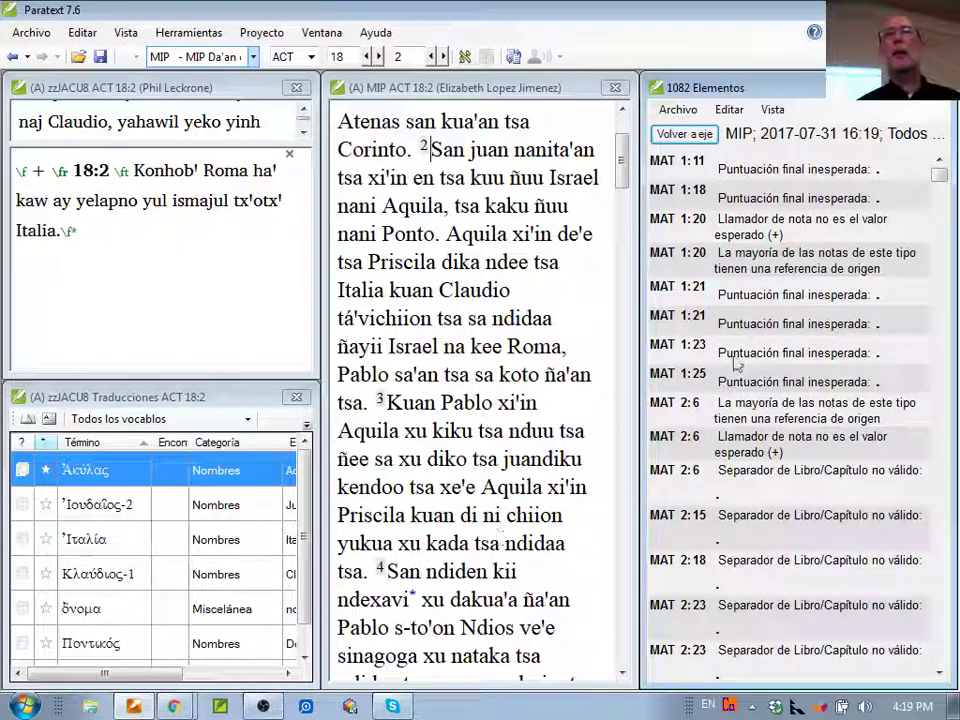
Step: Sort the MIP check results by message to group similar errors, and return the list to reference order
{"action": "left_click", "coordinate": [775, 110]}
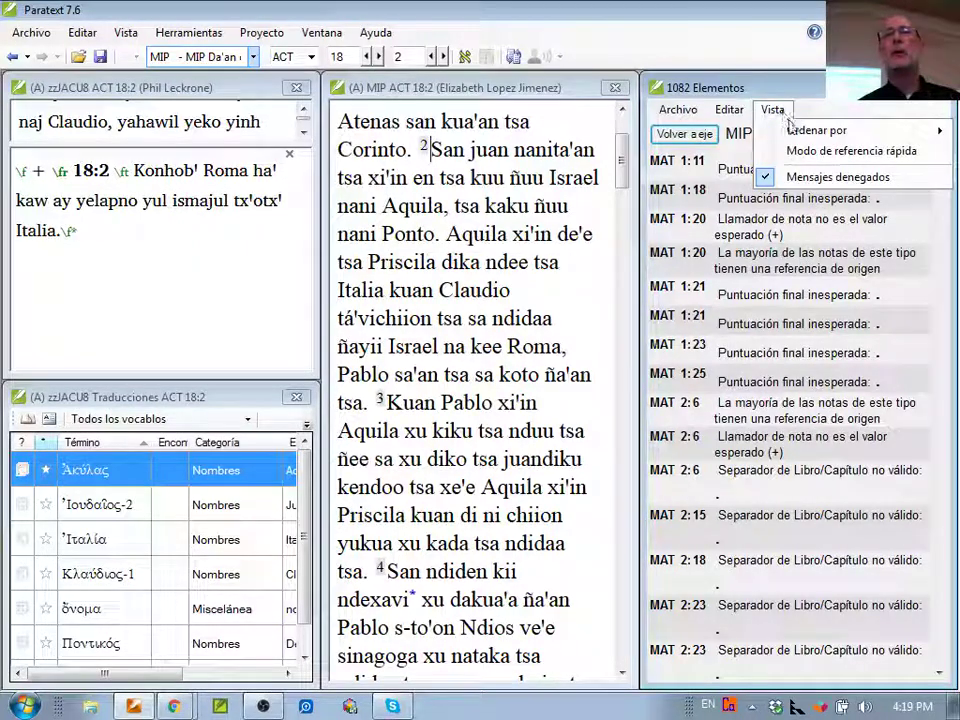
{"action": "mouse_move", "coordinate": [800, 129]}
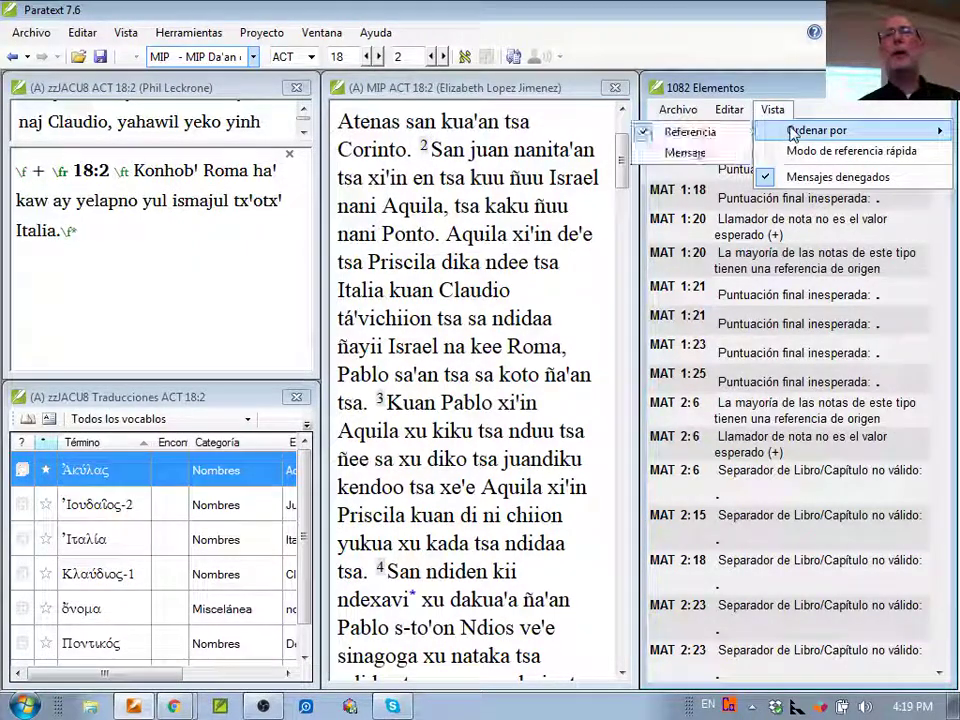
{"action": "left_click", "coordinate": [688, 154]}
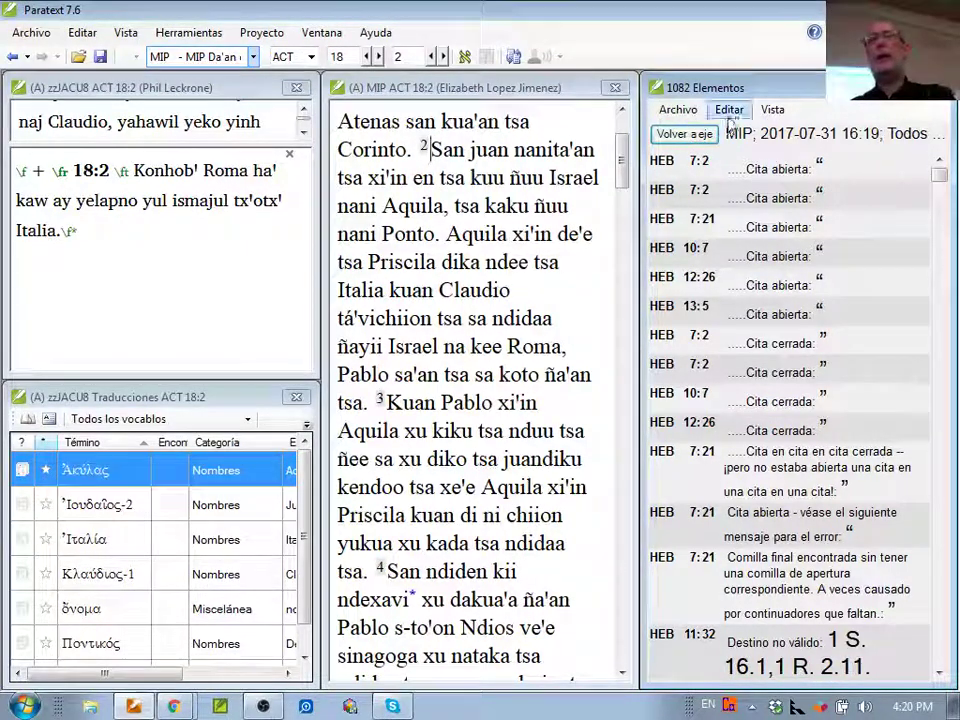
{"action": "left_click", "coordinate": [772, 109]}
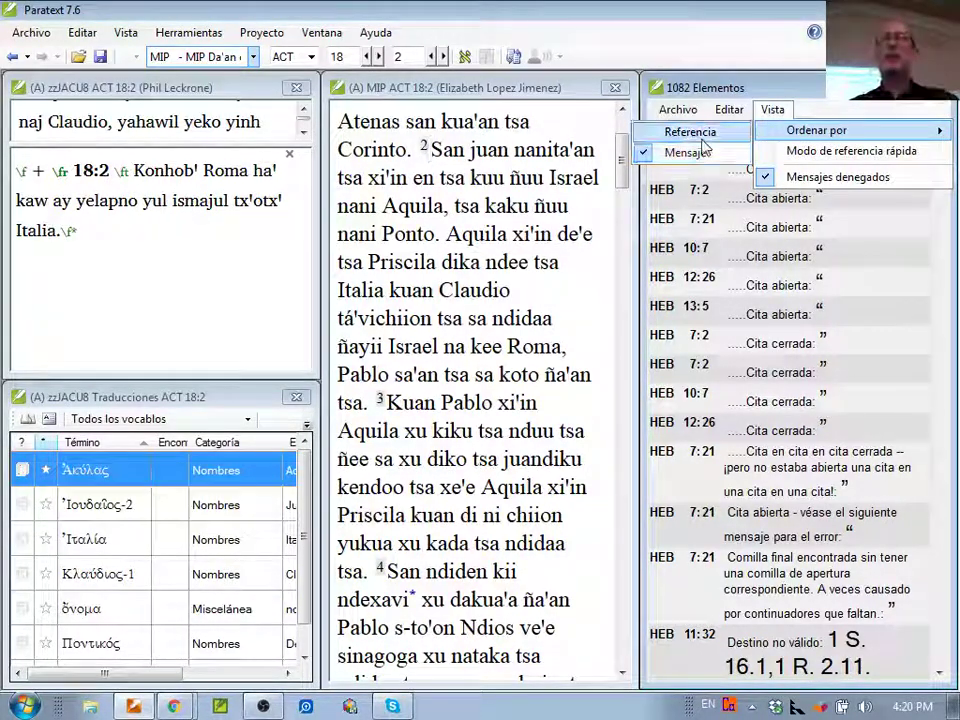
{"action": "left_click", "coordinate": [704, 136]}
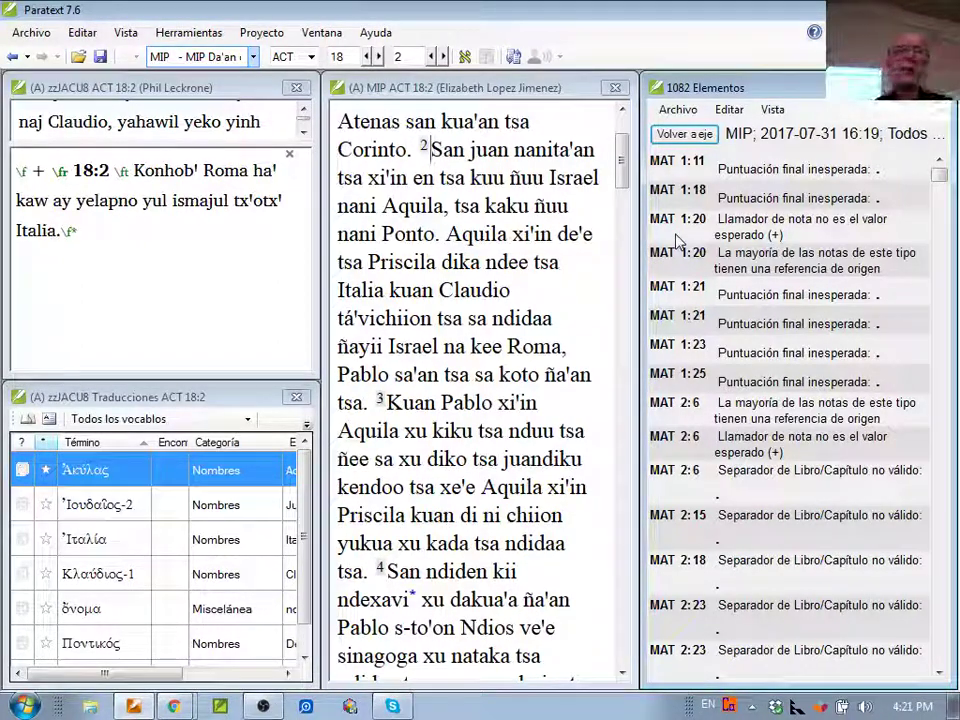
{"action": "key", "text": "alt+Tab"}
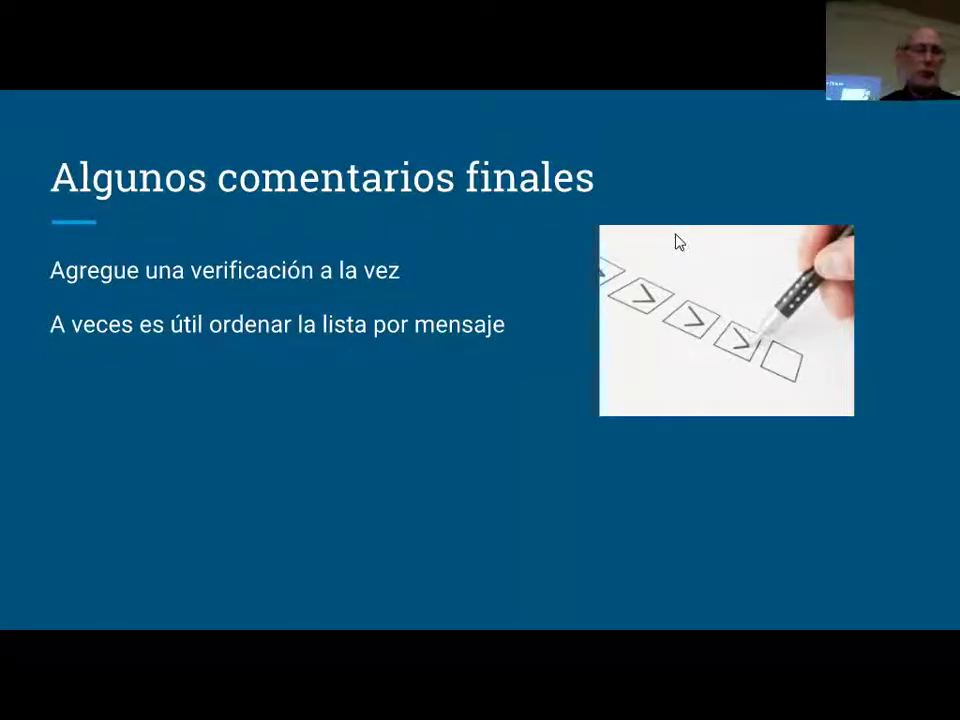
{"action": "key", "text": "Right"}
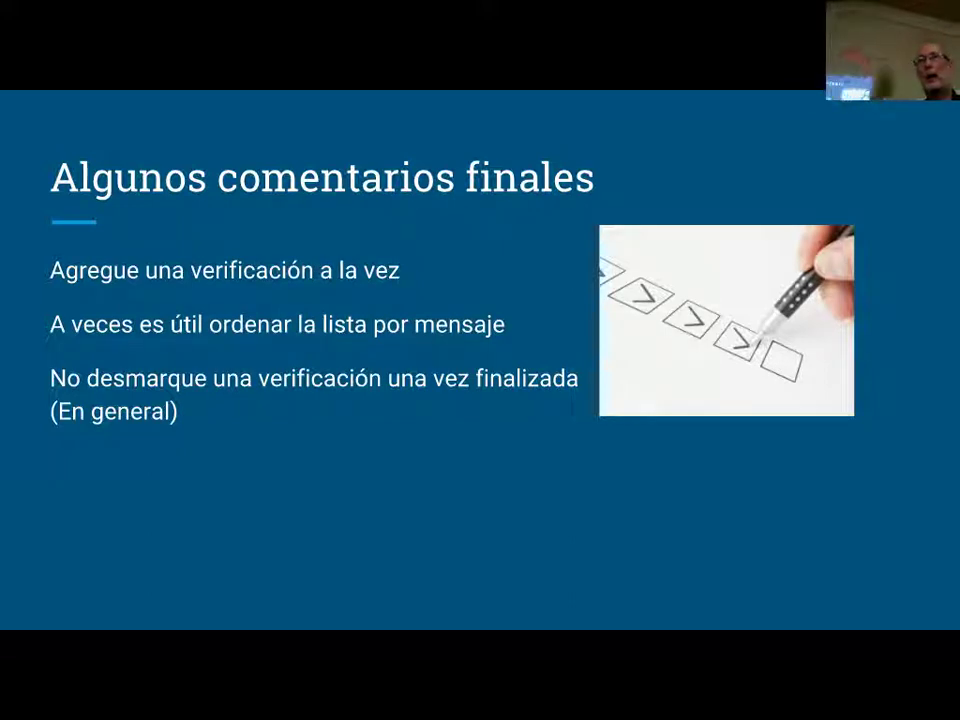
{"action": "key", "text": "Right"}
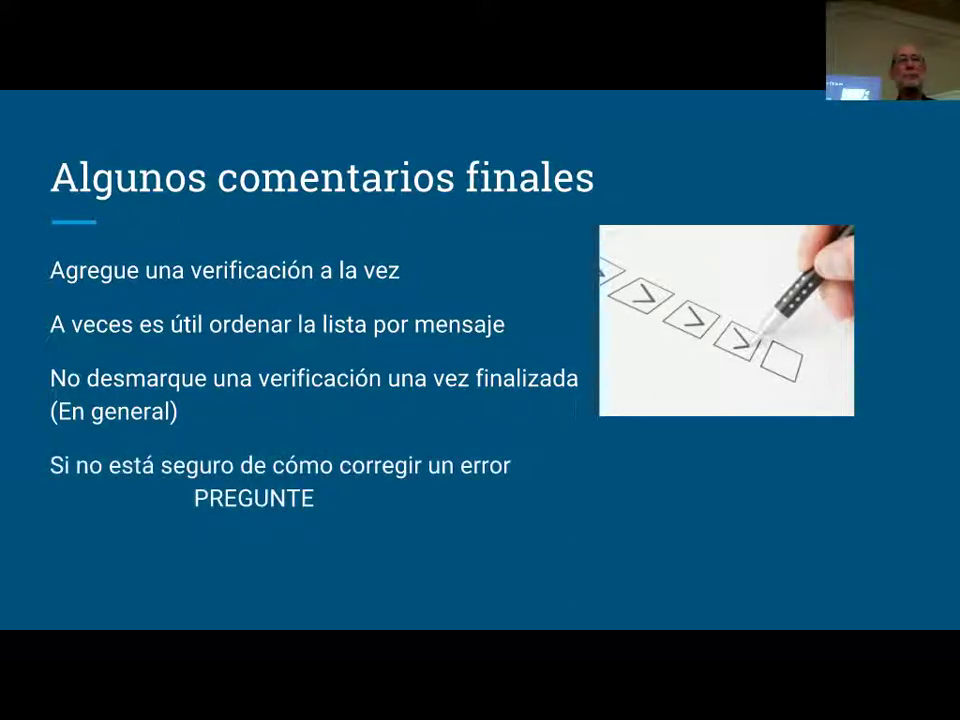